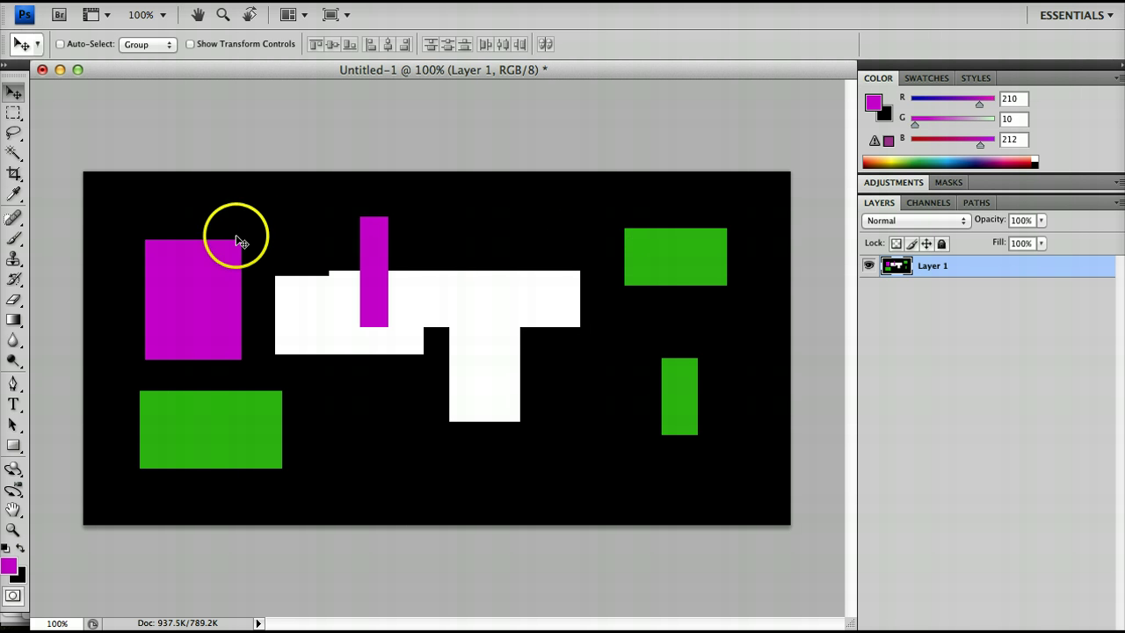
Click around the canvas and Layers panel, then bring up the Window > Workspace presets list.
click(692, 319)
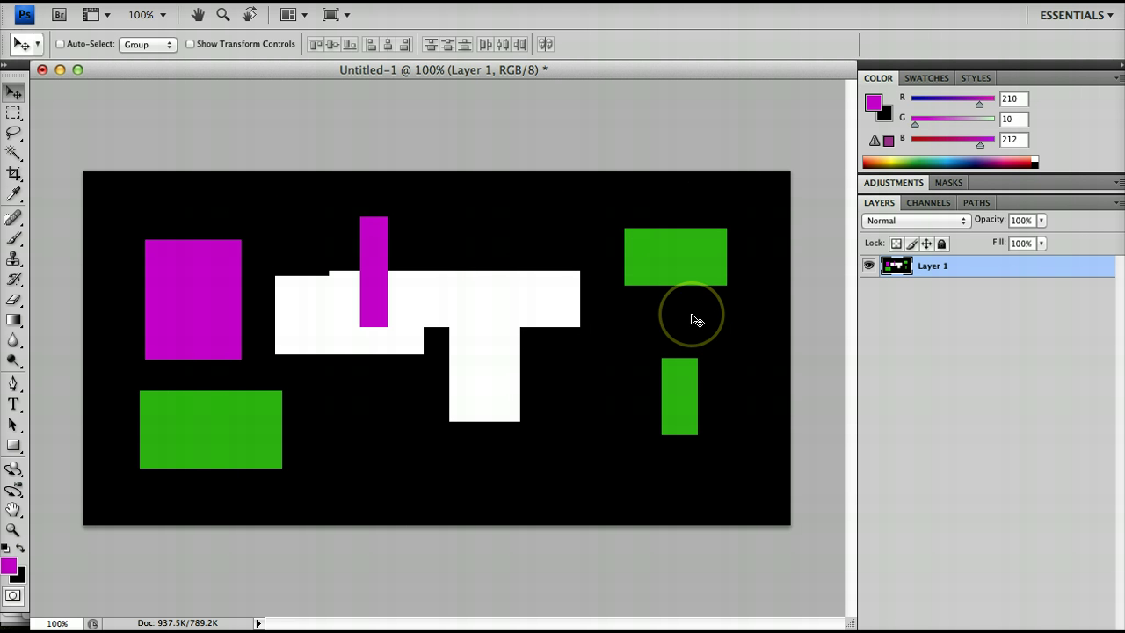
click(555, 320)
click(1029, 282)
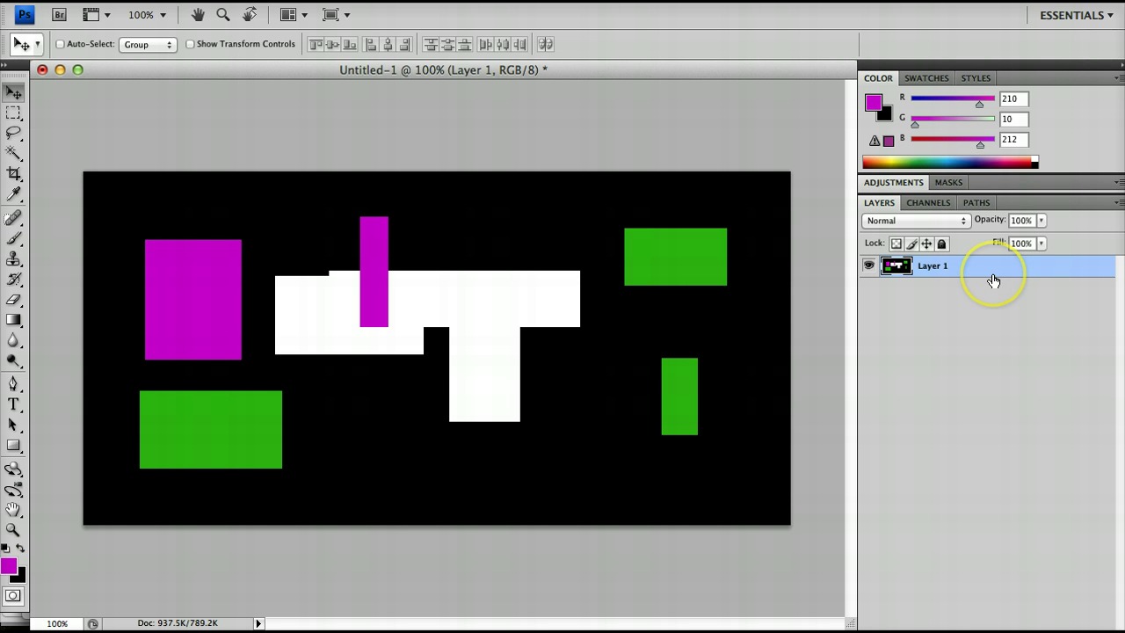
click(853, 231)
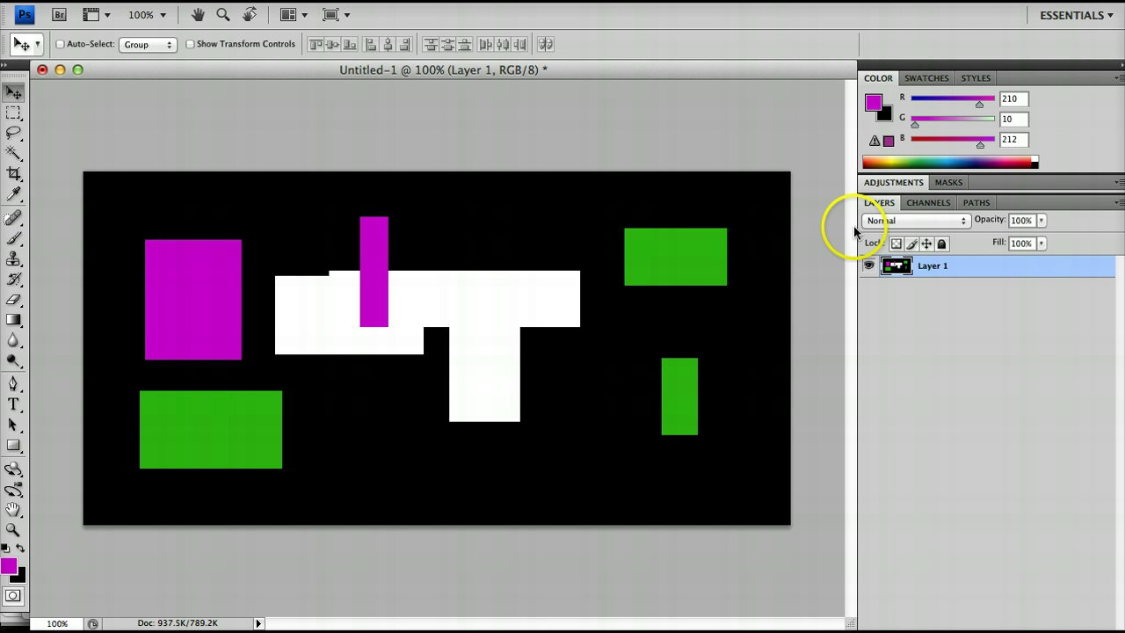
click(964, 266)
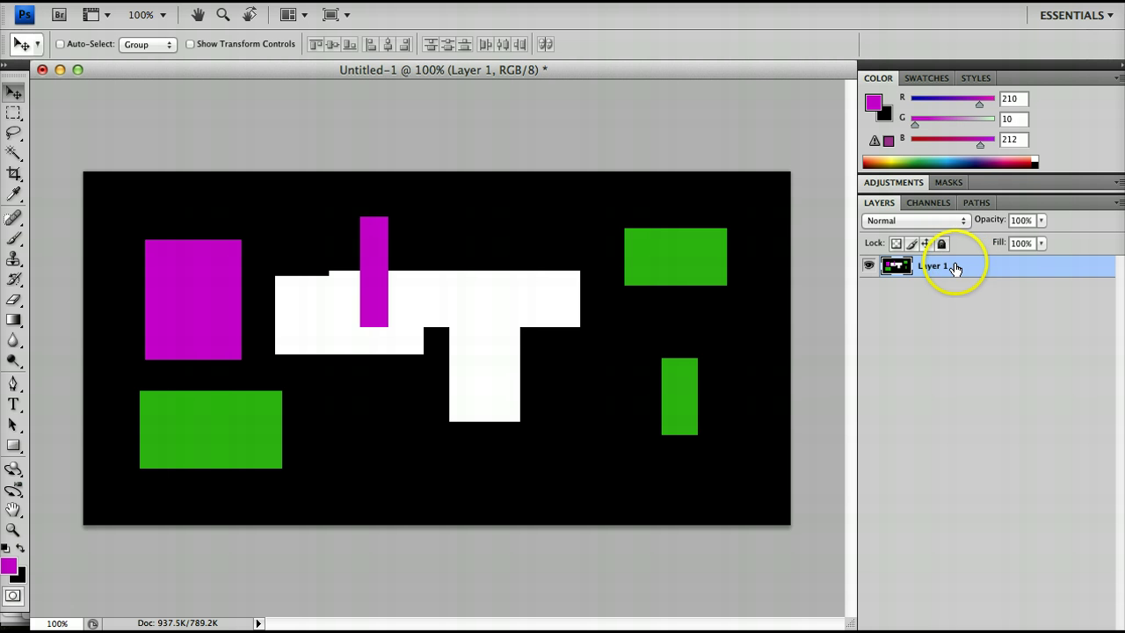
click(708, 96)
click(580, 1)
mouse_move(591, 30)
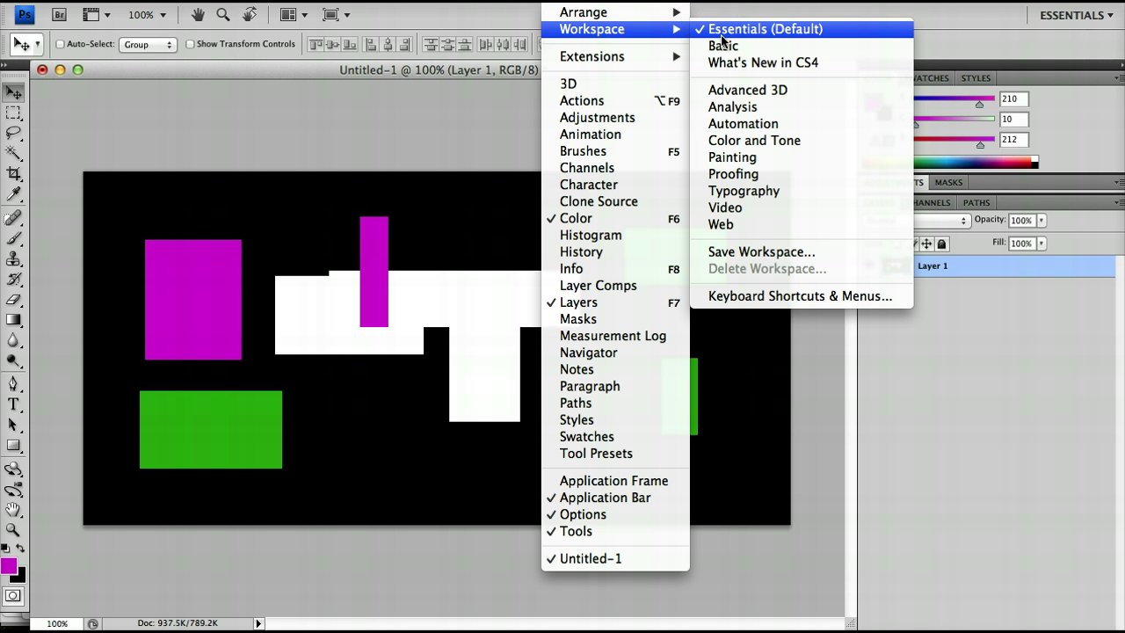
Dismiss the Workspace submenu without choosing a workspace preset.
click(976, 346)
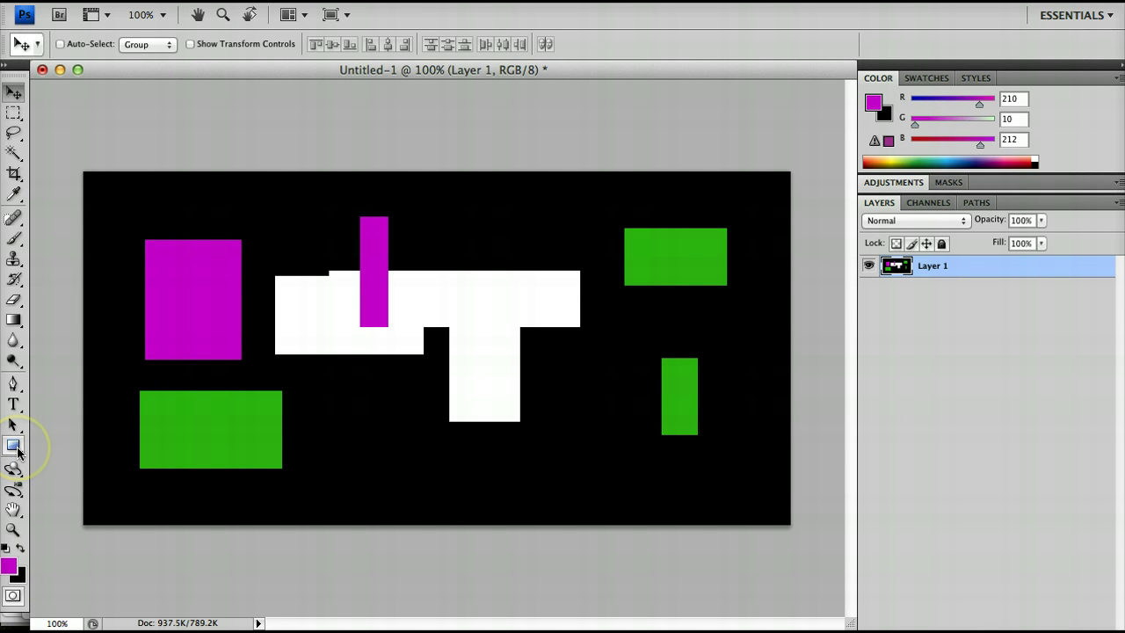
Draw a magenta rectangle with the Rectangle Tool over the lower-left green block.
click(15, 447)
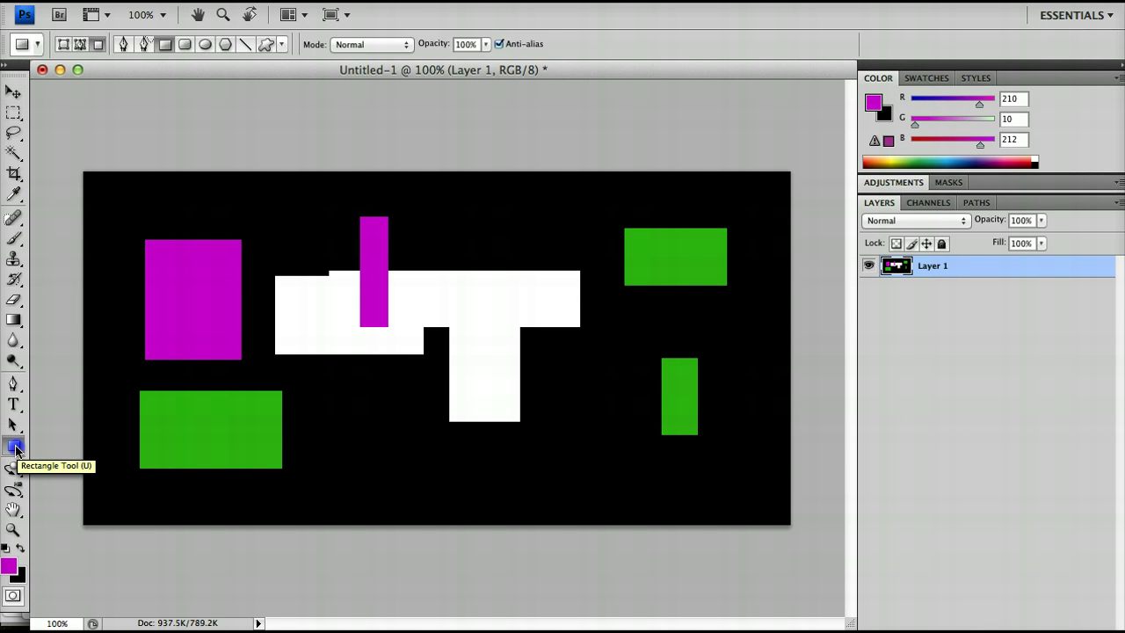
drag(138, 389, 282, 468)
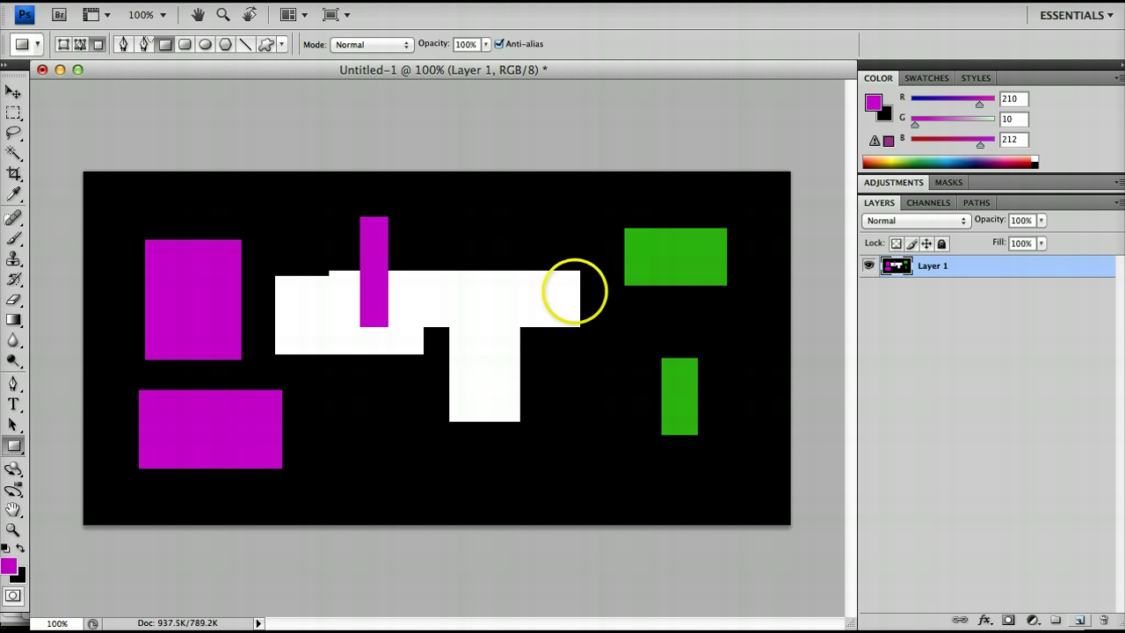
Reset colours to black and white with X and D, then clear Layer 1 to blank white.
click(273, 0)
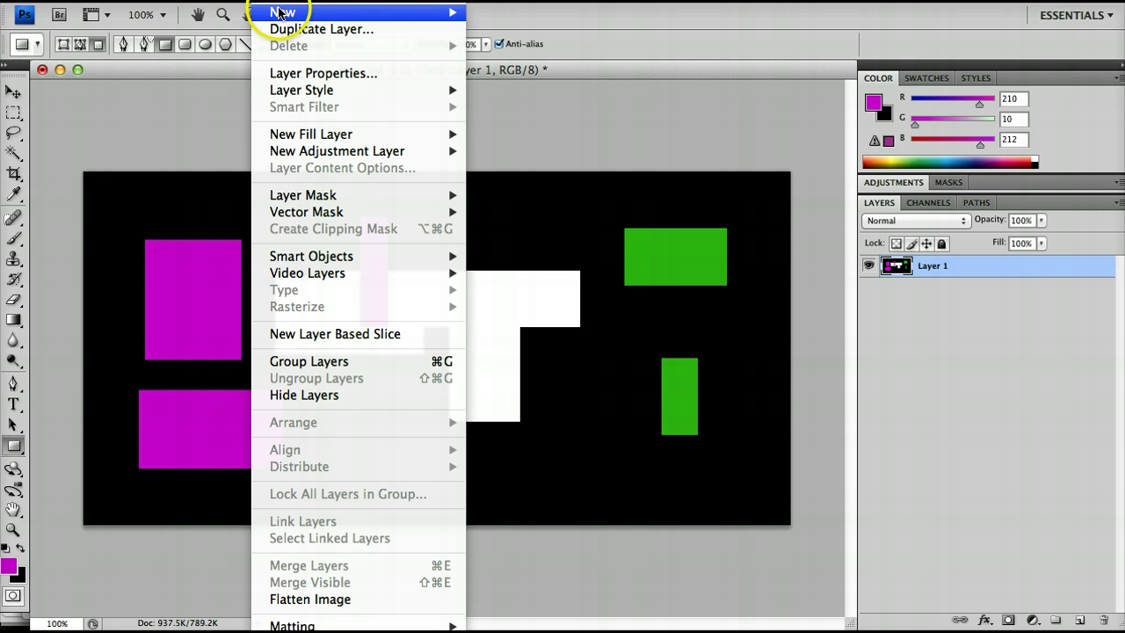
mouse_move(450, 16)
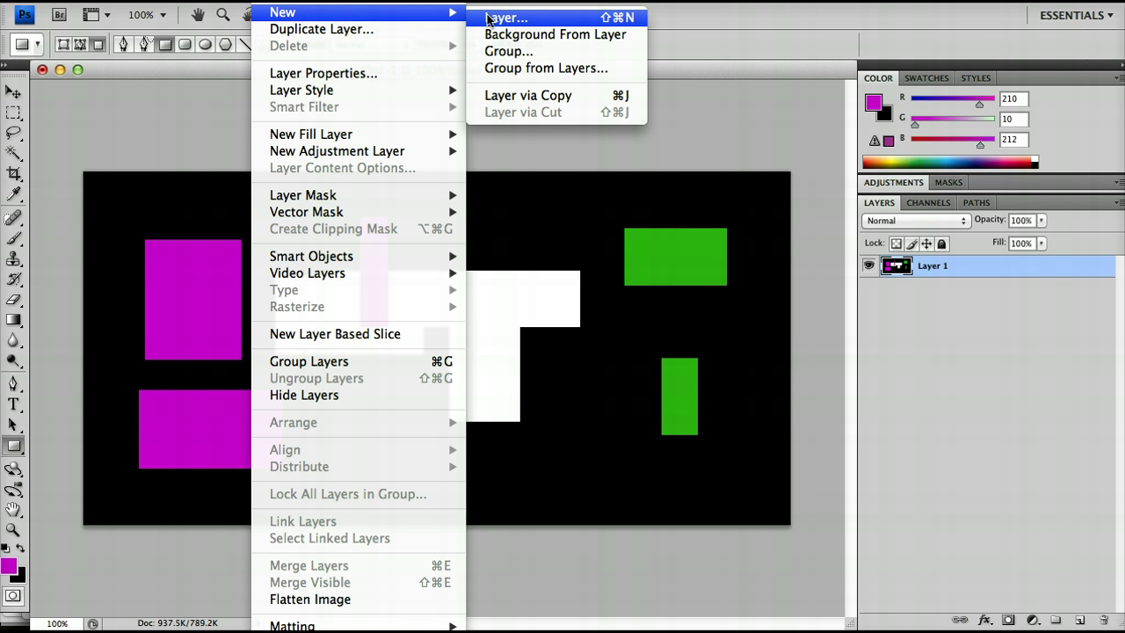
click(861, 258)
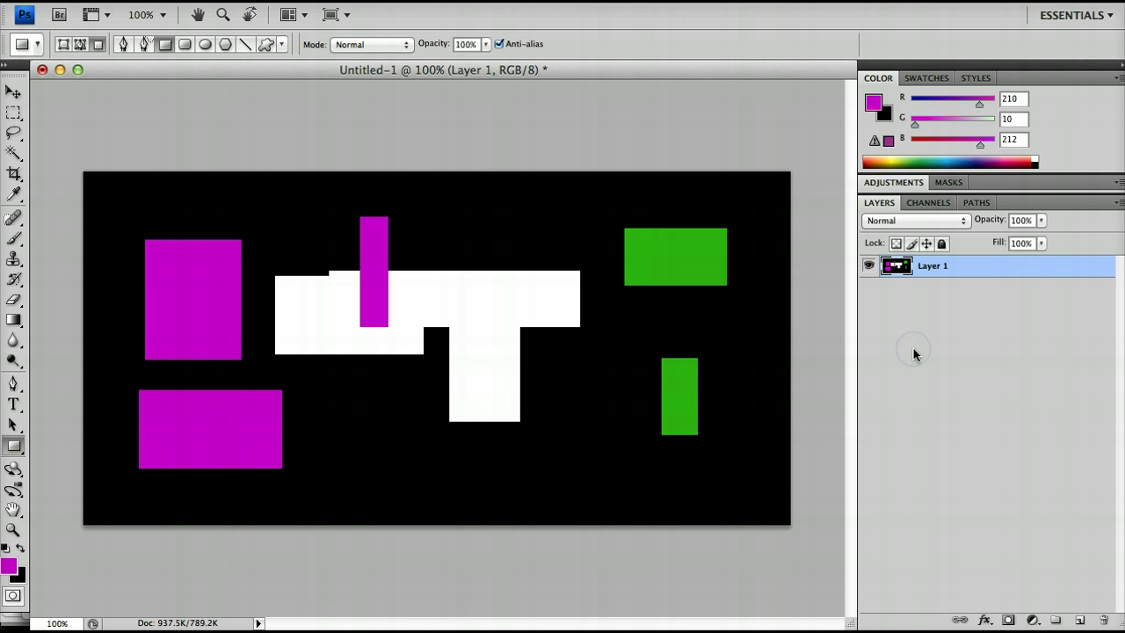
key(x)
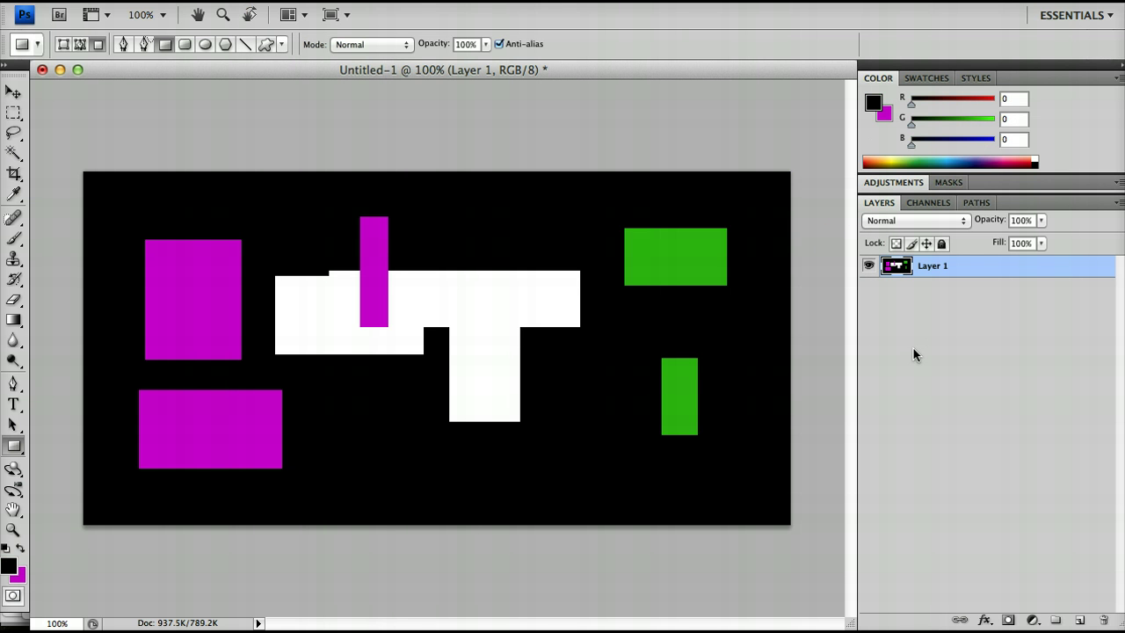
key(d)
key(Delete)
click(381, 173)
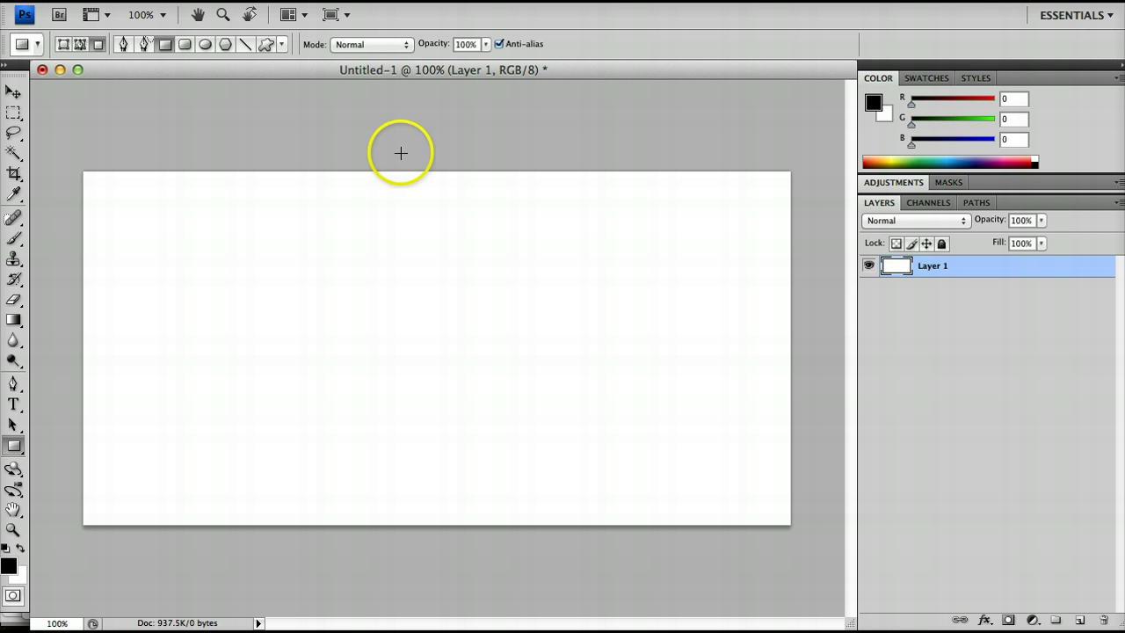
Add a new layer named 'Black Rectangle' with an Orange colour tag and Normal mode.
click(274, 0)
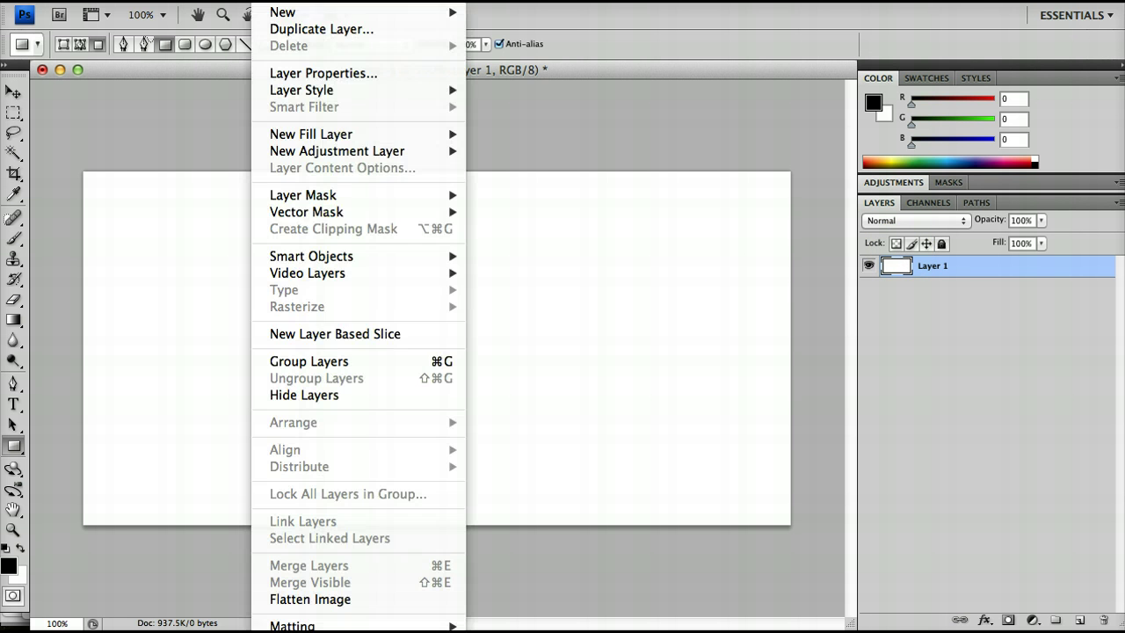
mouse_move(276, 12)
click(491, 14)
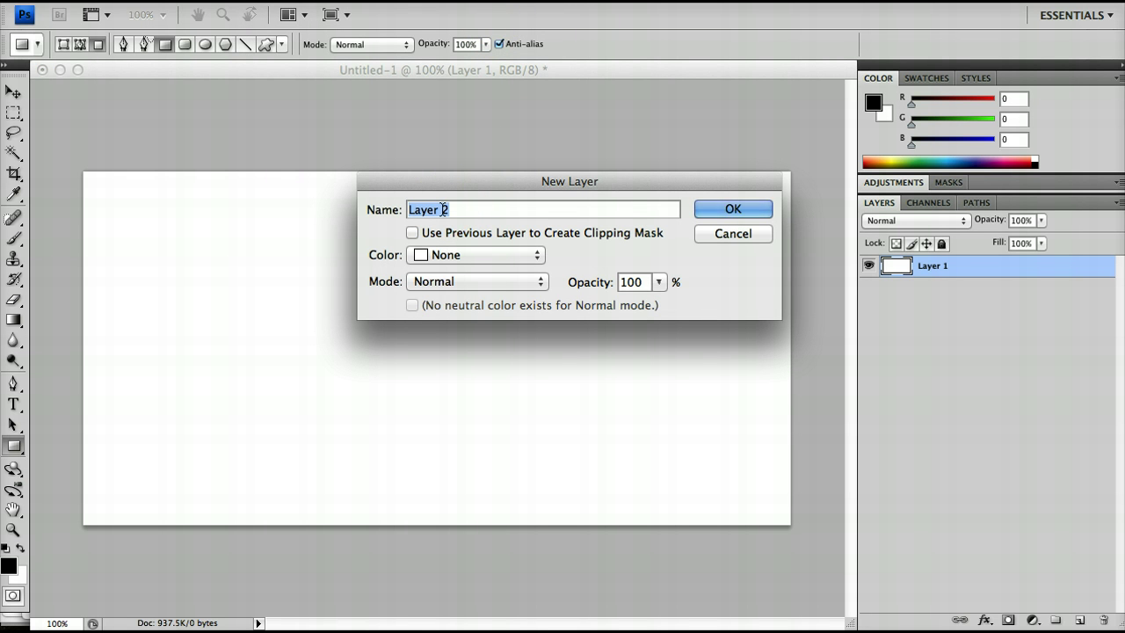
text(Black Rectangle)
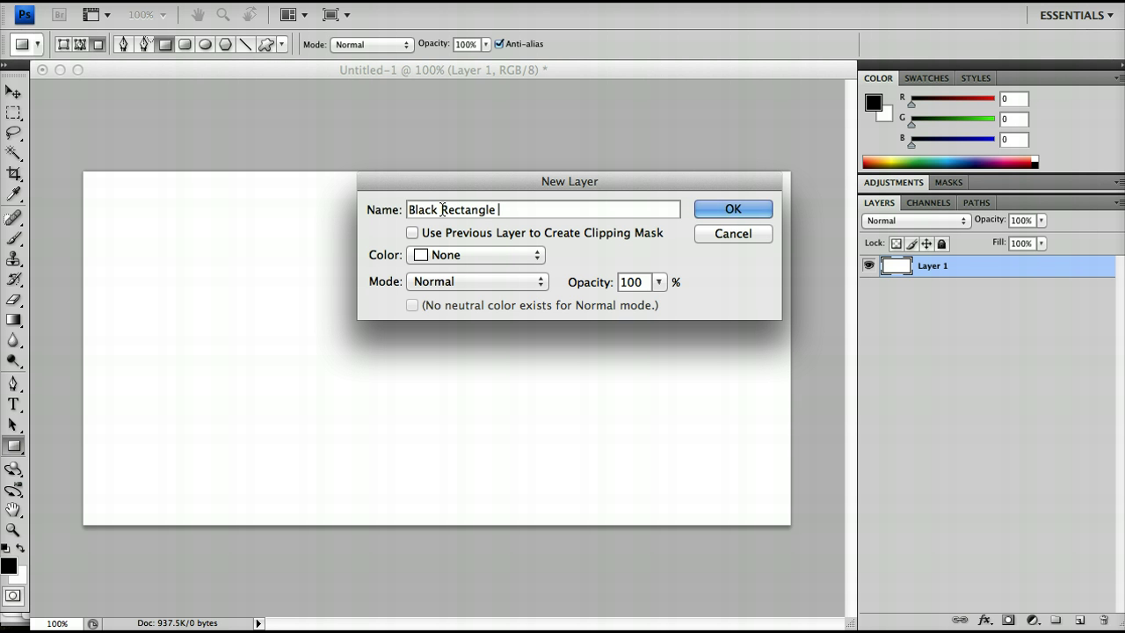
click(510, 257)
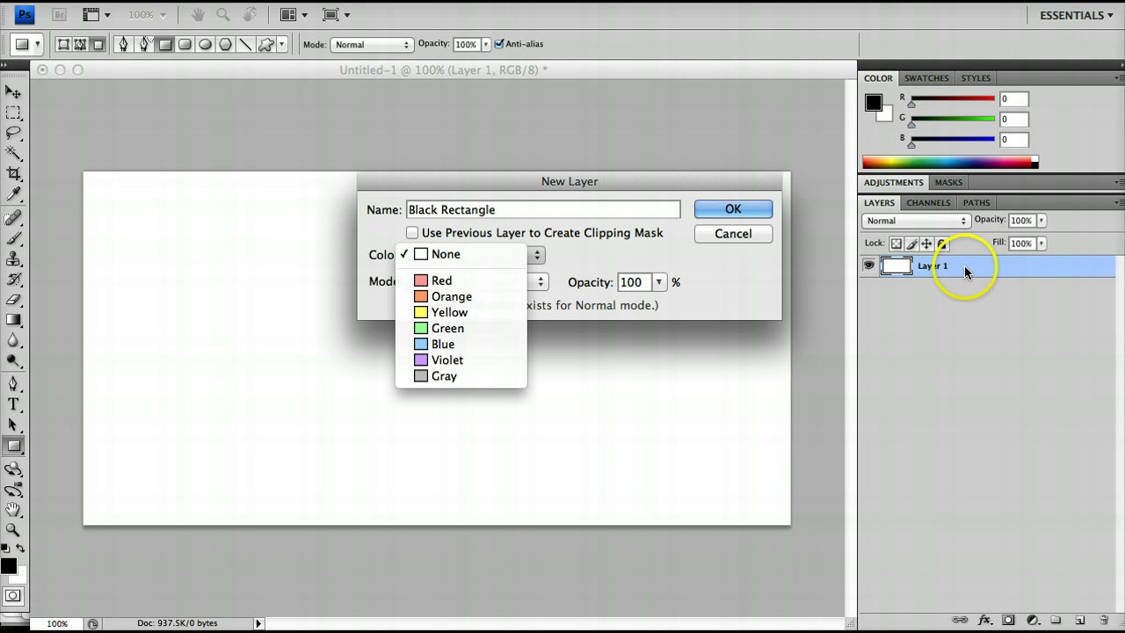
click(465, 296)
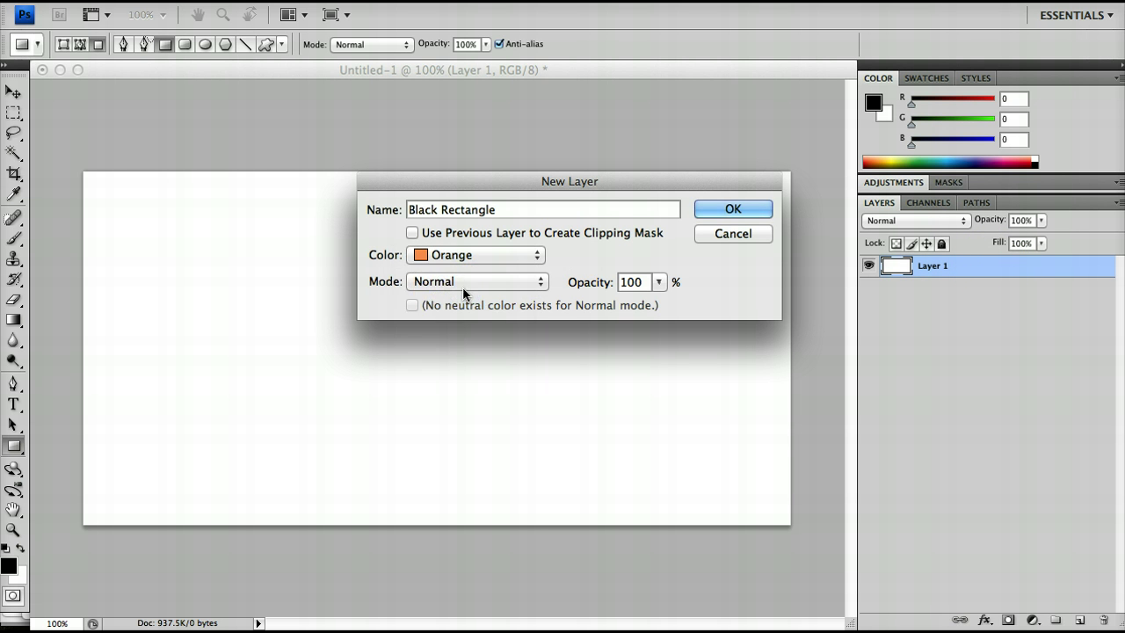
click(464, 286)
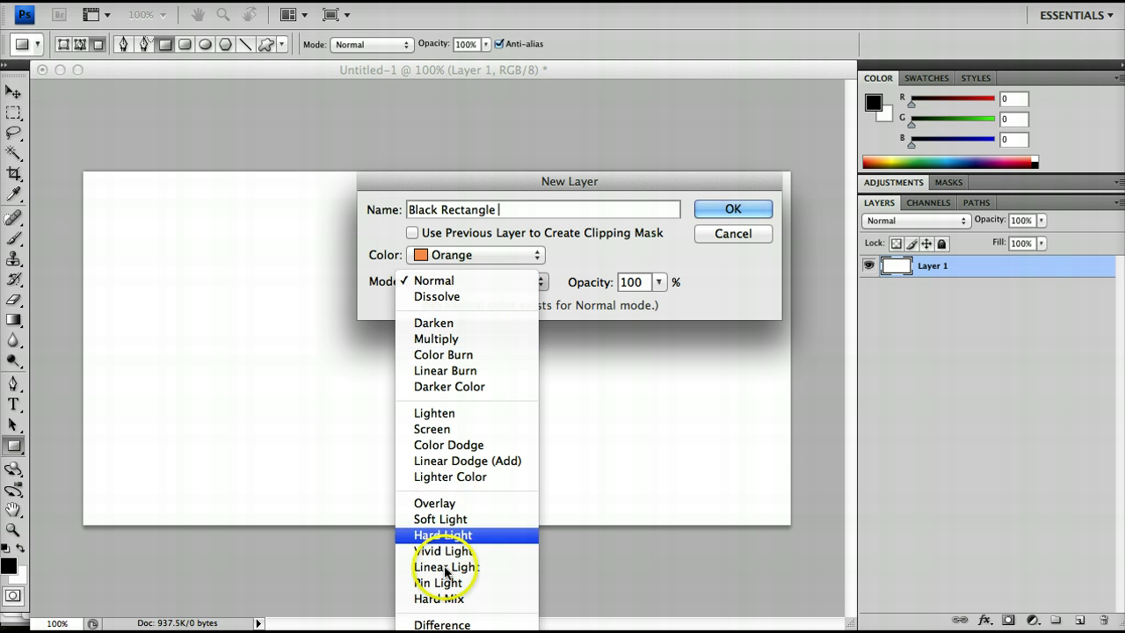
click(466, 600)
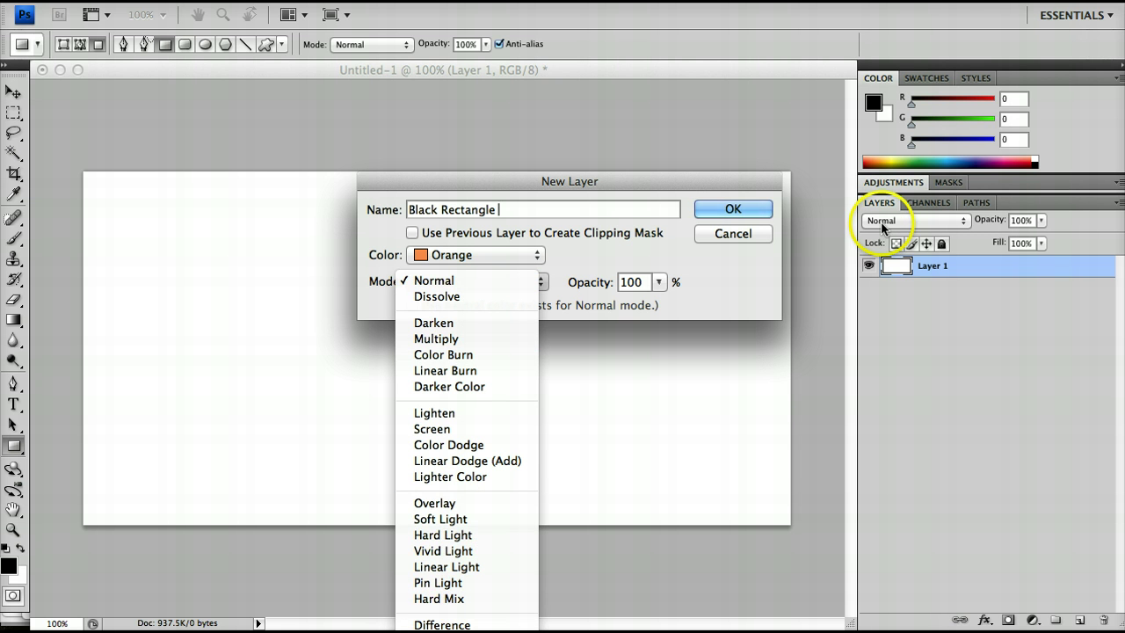
click(503, 279)
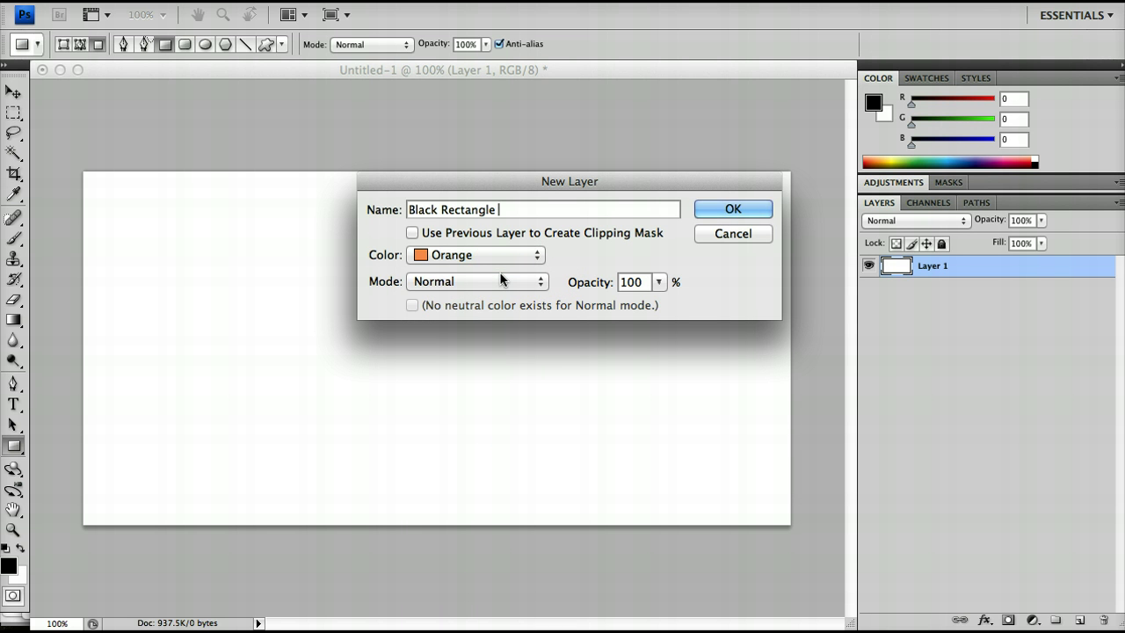
click(682, 217)
click(734, 211)
click(957, 316)
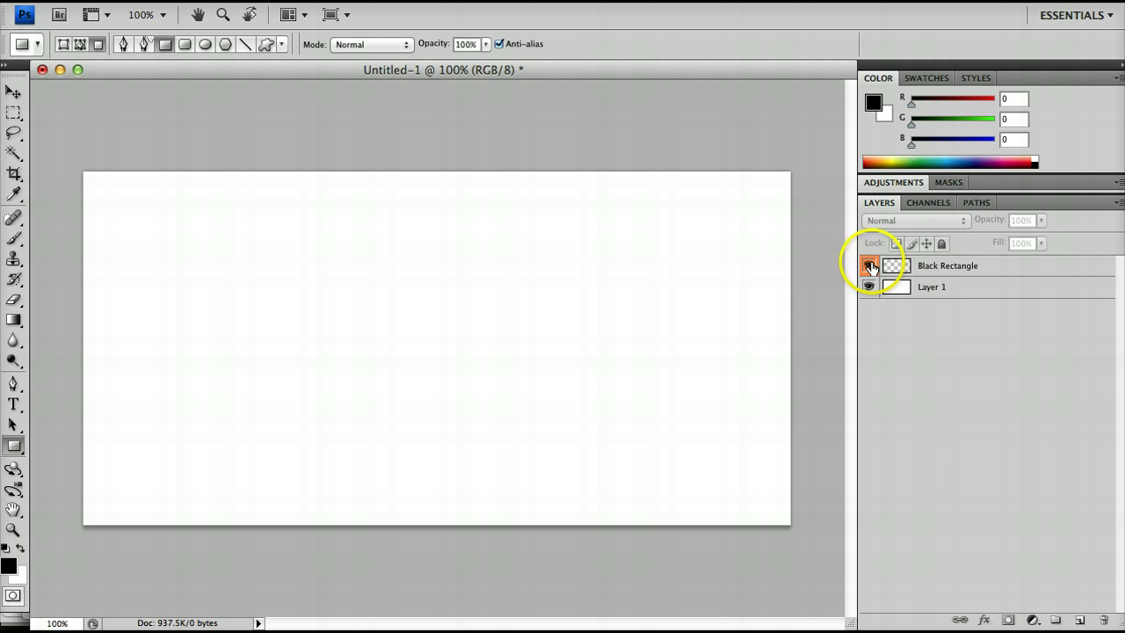
Draw a wide black rectangle on the Black Rectangle layer and add an empty Layer 2 above.
click(957, 271)
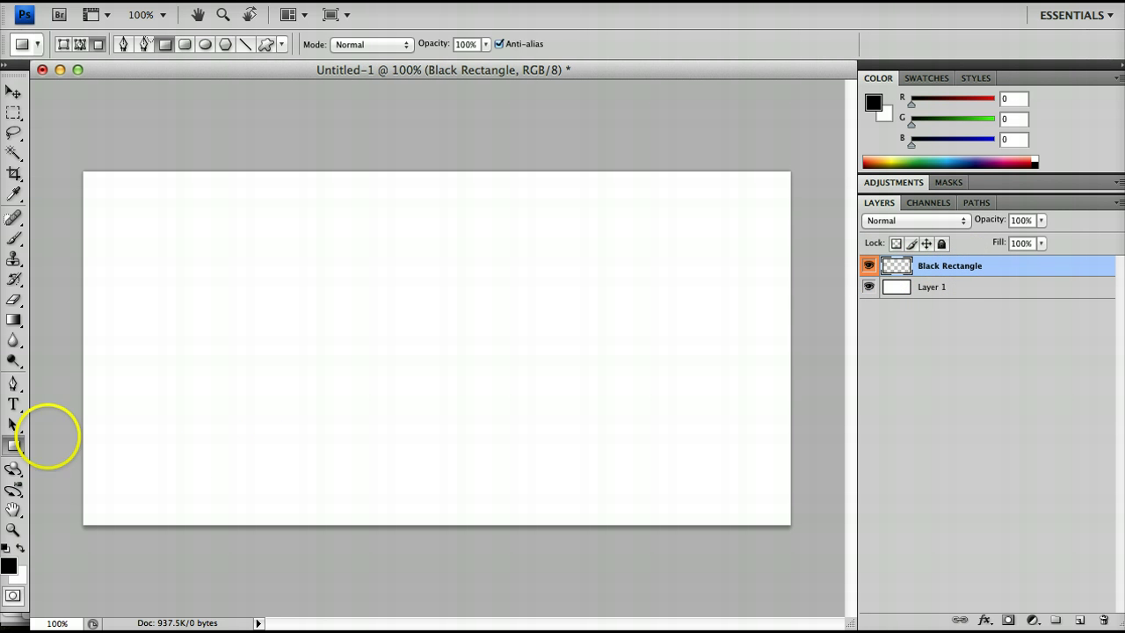
drag(103, 330, 768, 506)
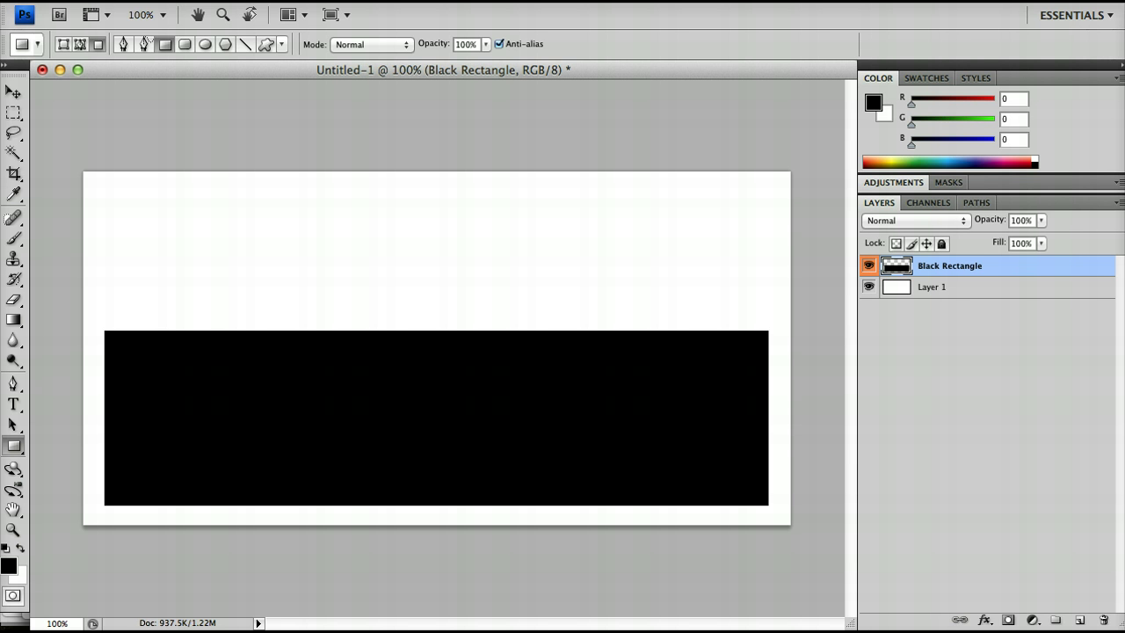
click(1078, 621)
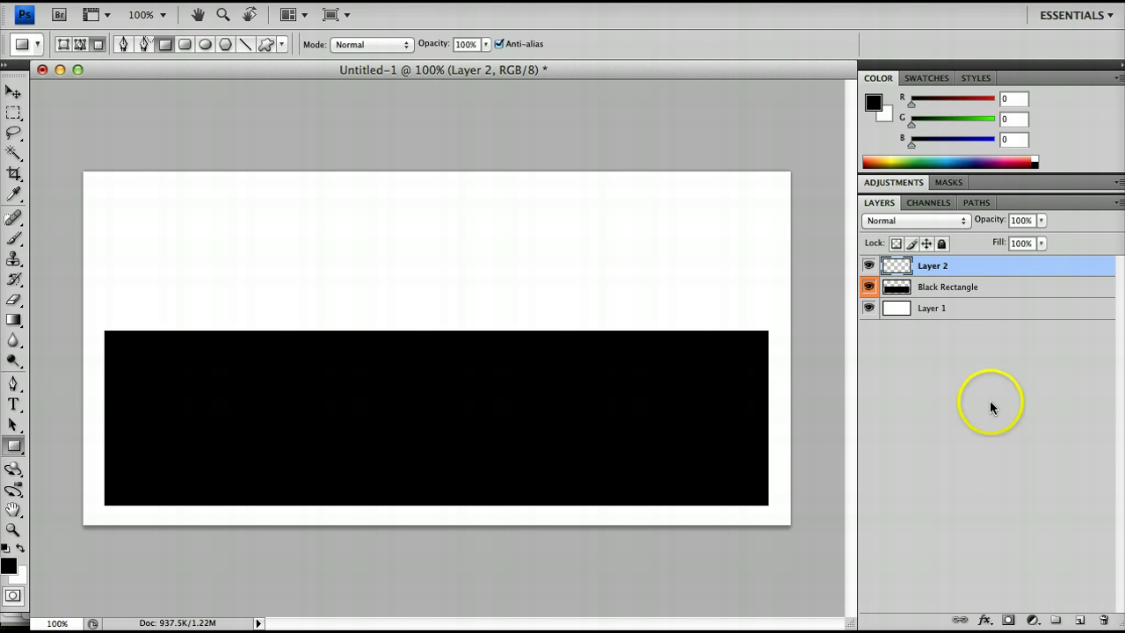
Rename Layer 2 to 'Green Rectangle'.
double_click(934, 267)
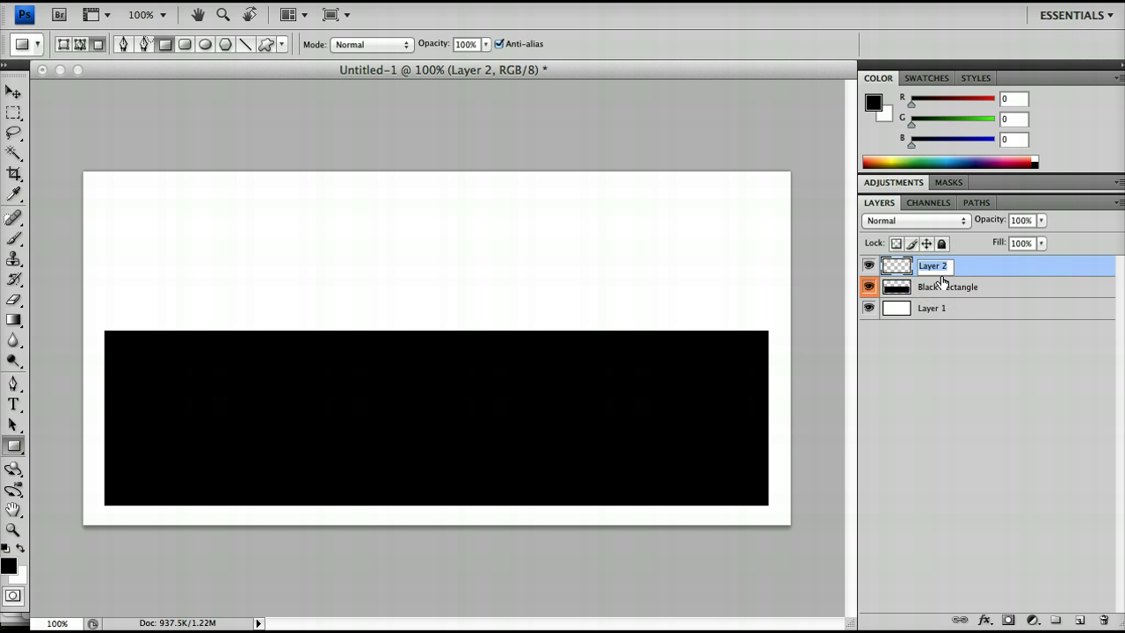
text(Green Rectangle)
click(982, 344)
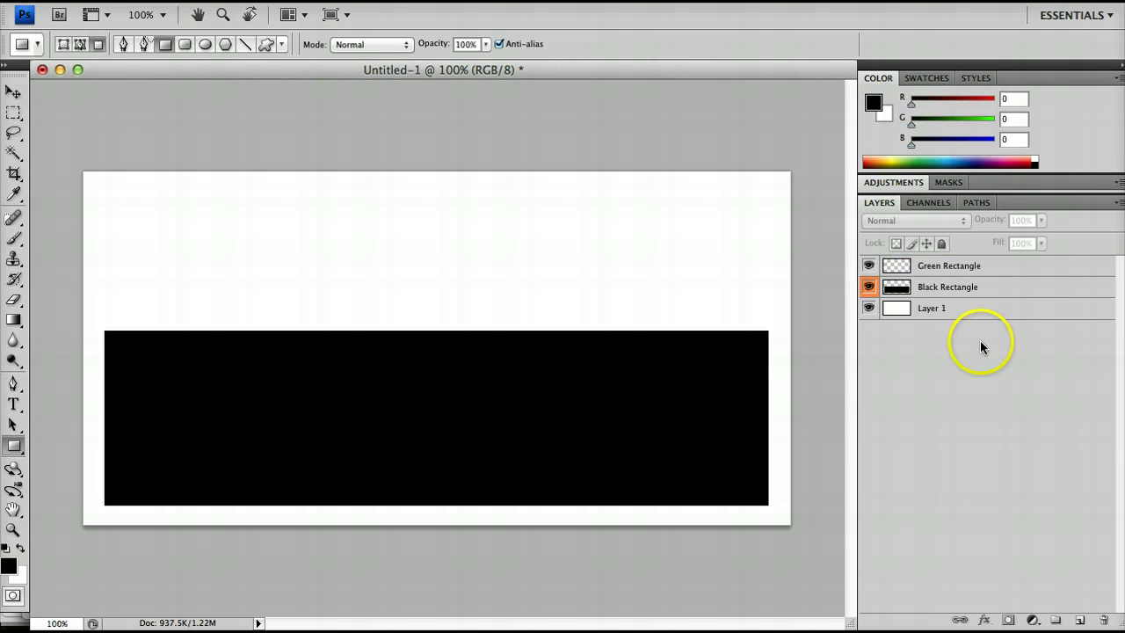
click(21, 443)
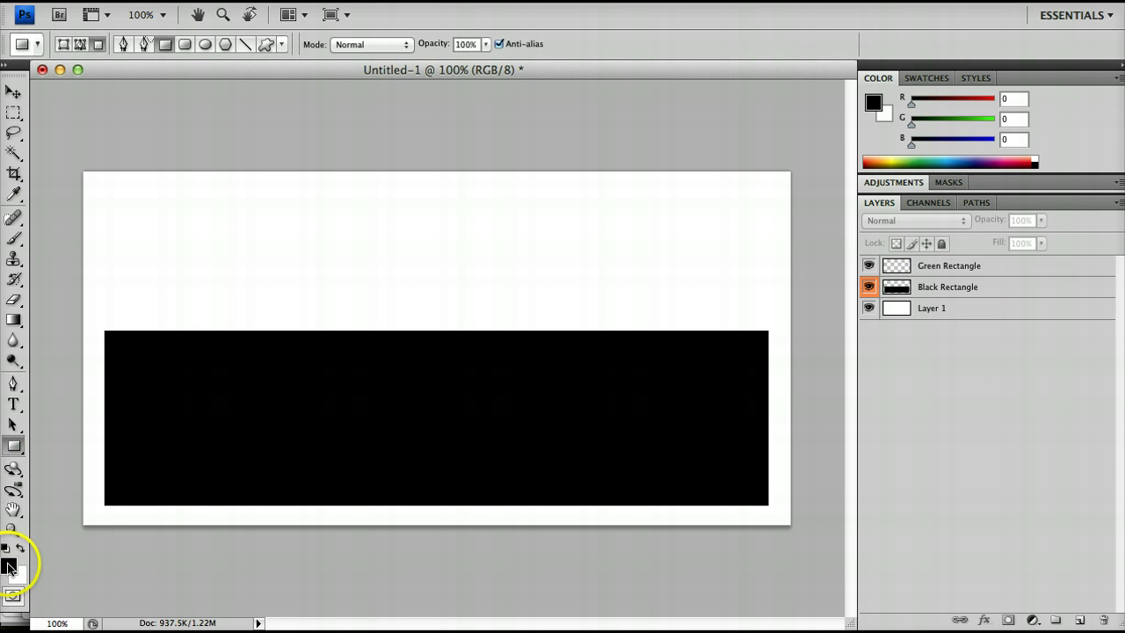
Set the foreground colour to green (R31 G221 B11), then click through the layers.
click(8, 567)
click(944, 488)
click(914, 365)
click(914, 364)
key(Return)
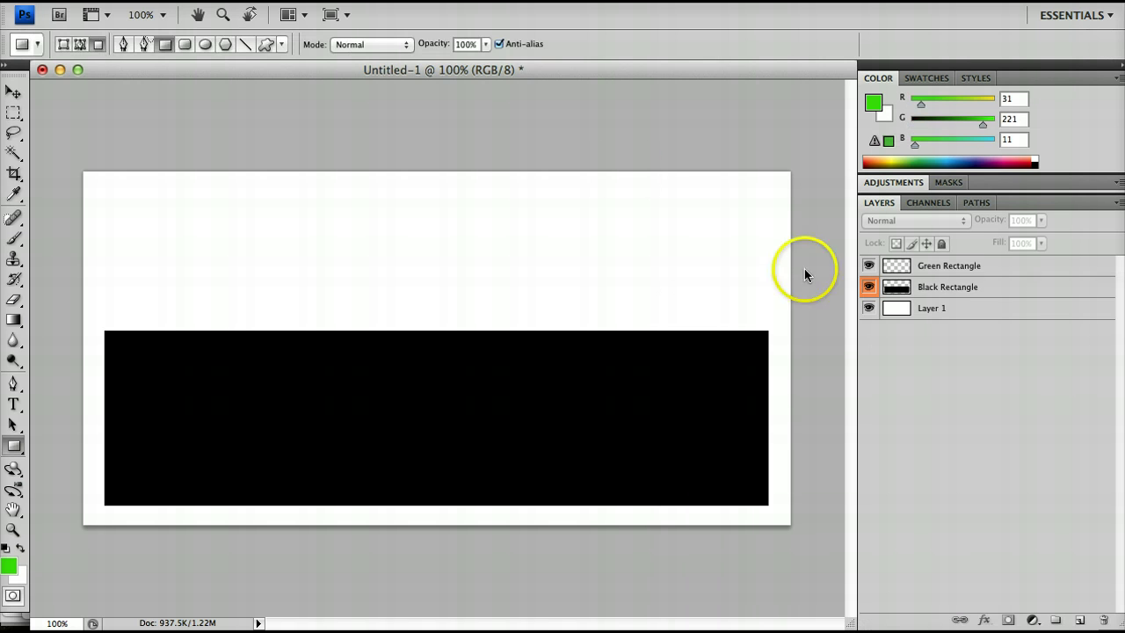
click(973, 269)
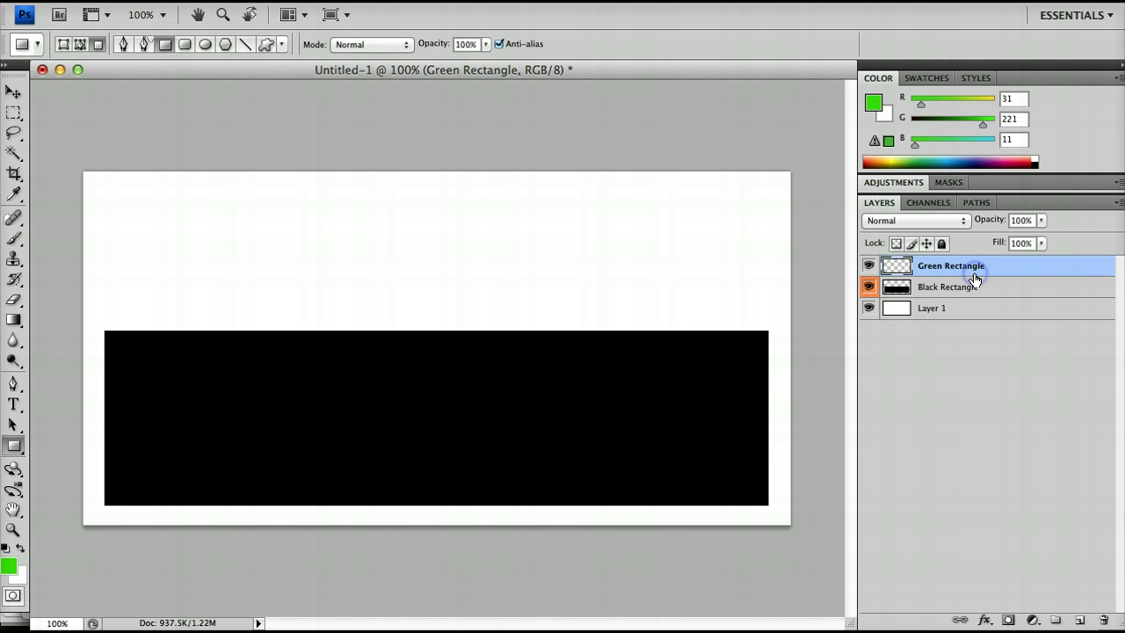
click(945, 290)
click(942, 312)
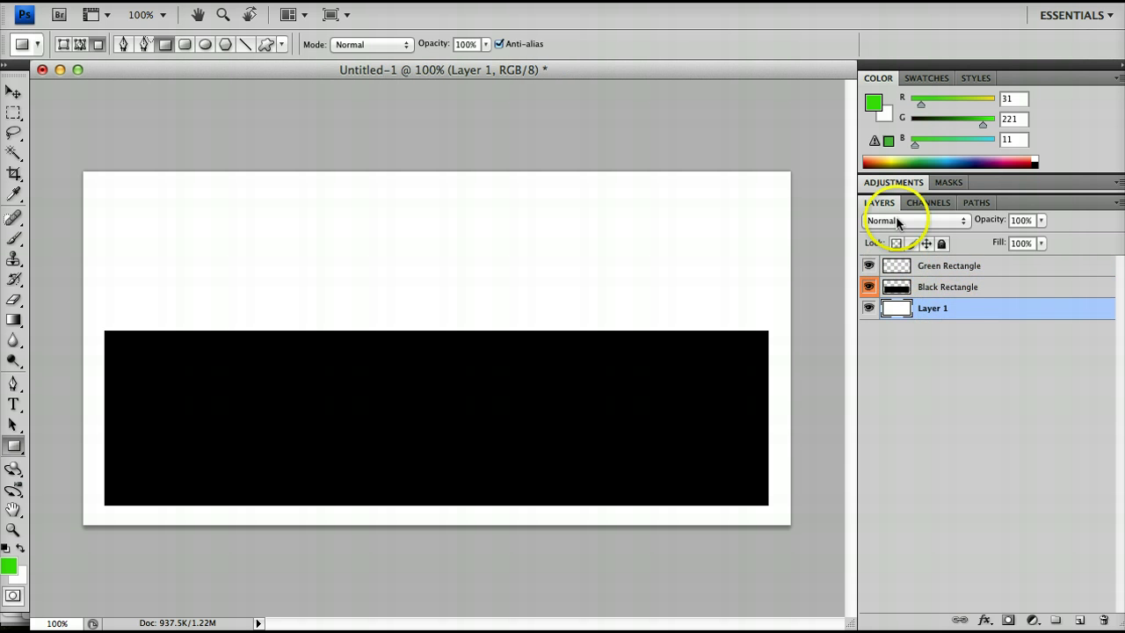
Undo the green rectangle drawn on Black Rectangle and redraw it on the Green Rectangle layer.
click(948, 290)
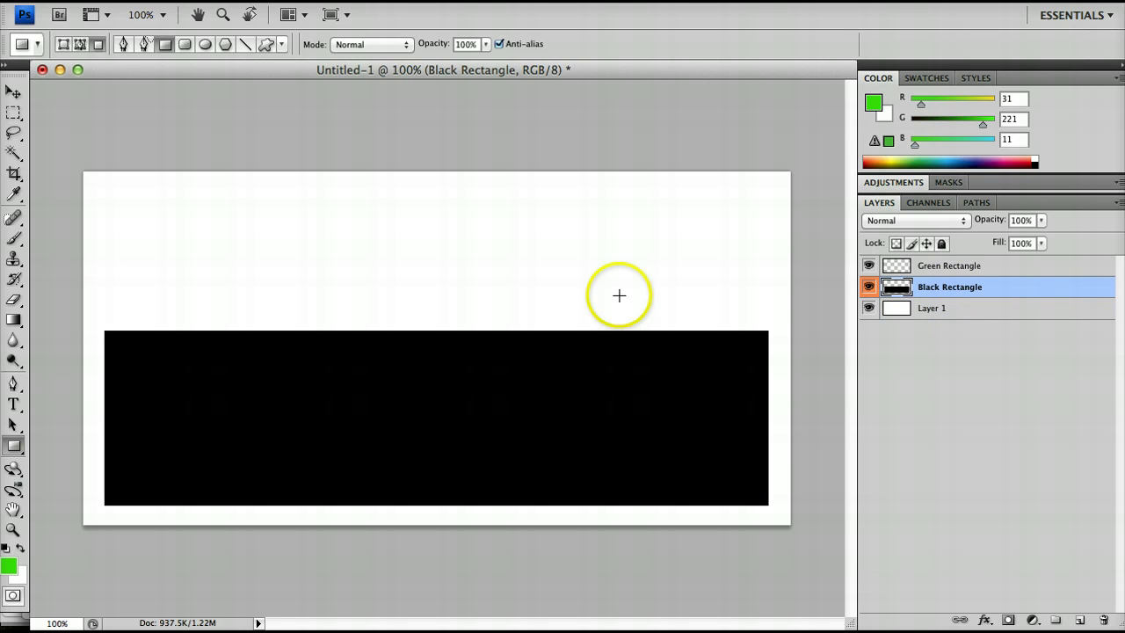
drag(453, 291, 583, 433)
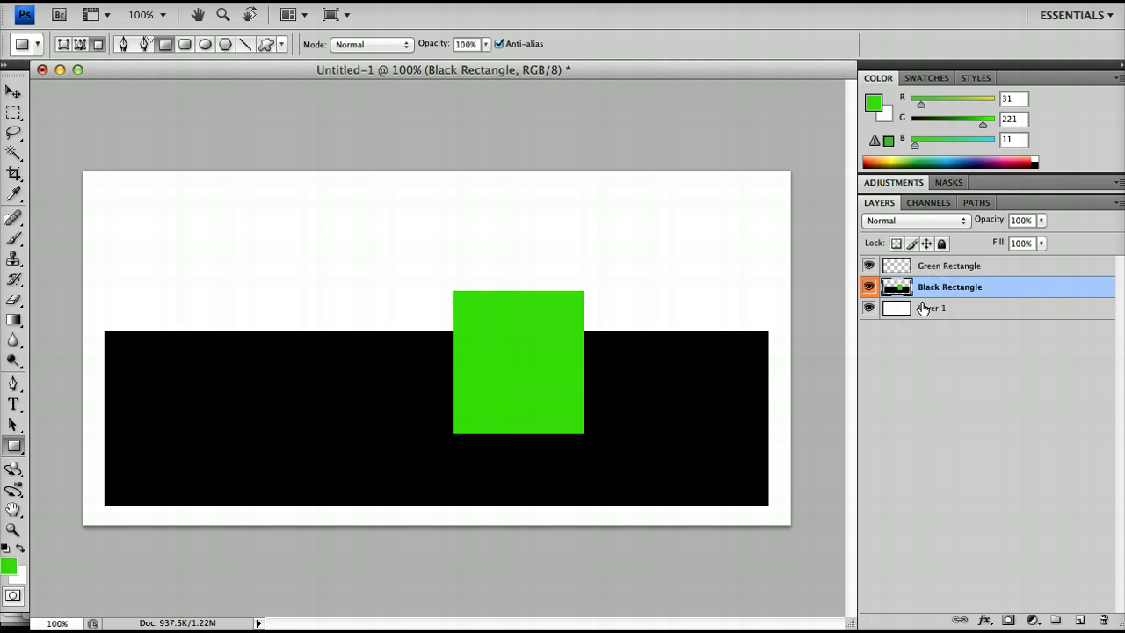
key(super+z)
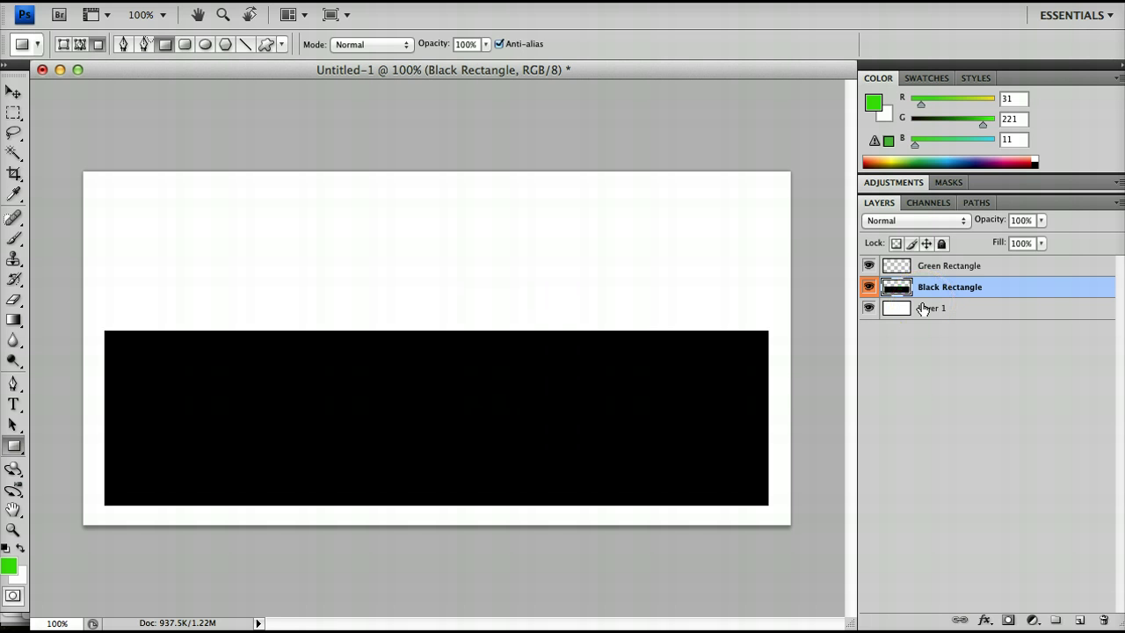
click(939, 266)
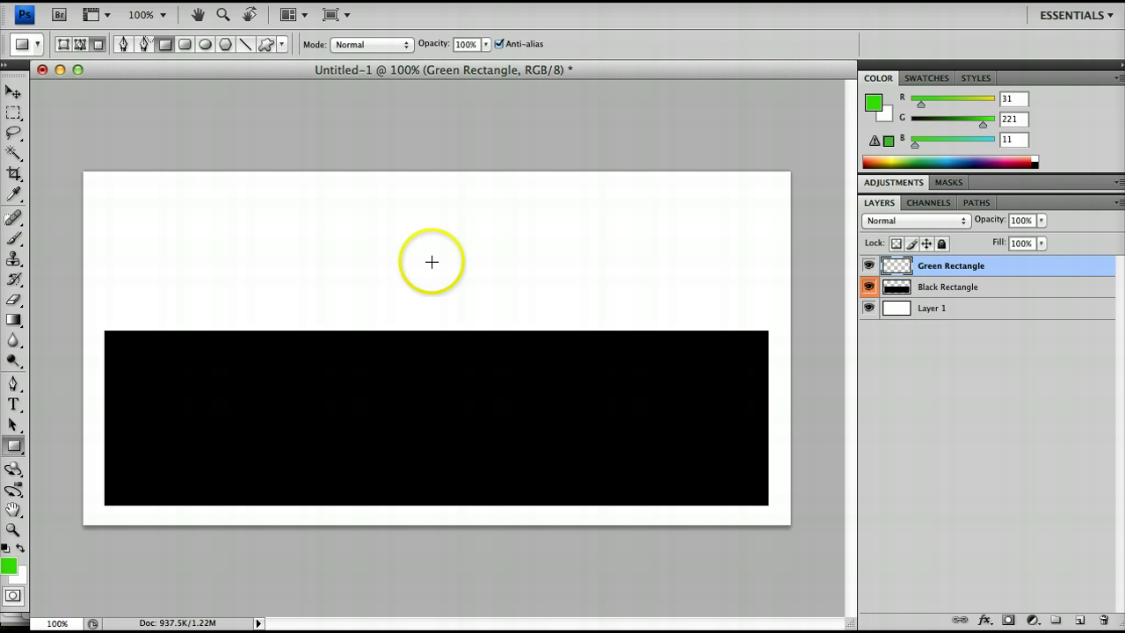
drag(350, 241, 563, 435)
click(951, 447)
drag(885, 286, 919, 326)
double_click(932, 309)
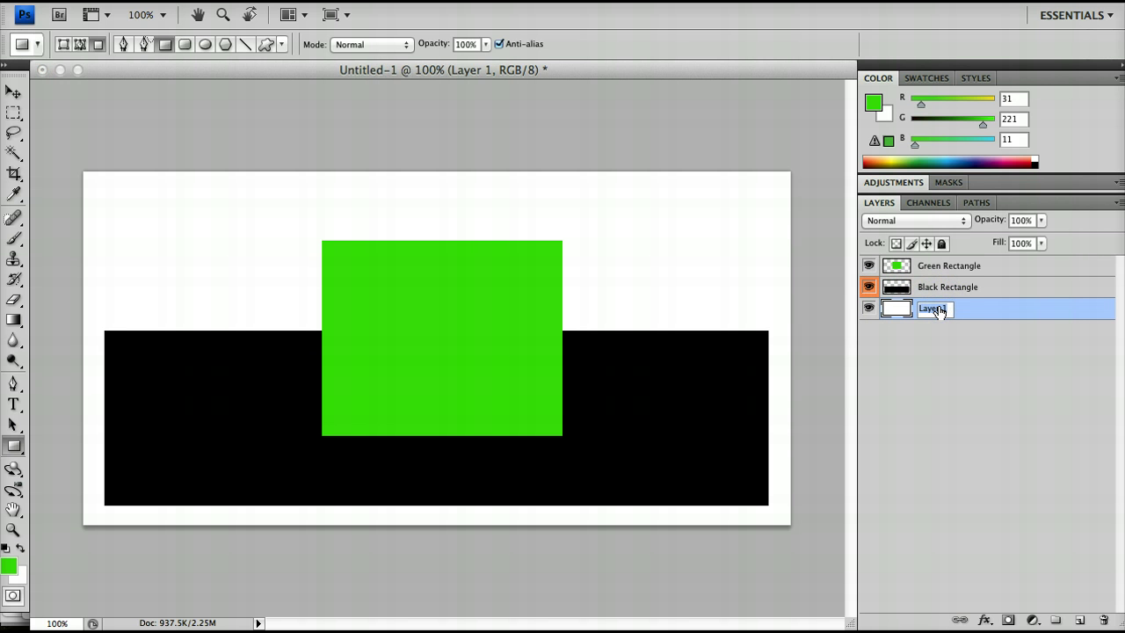
Rename Layer 1 to 'Background'.
text(Background)
key(Return)
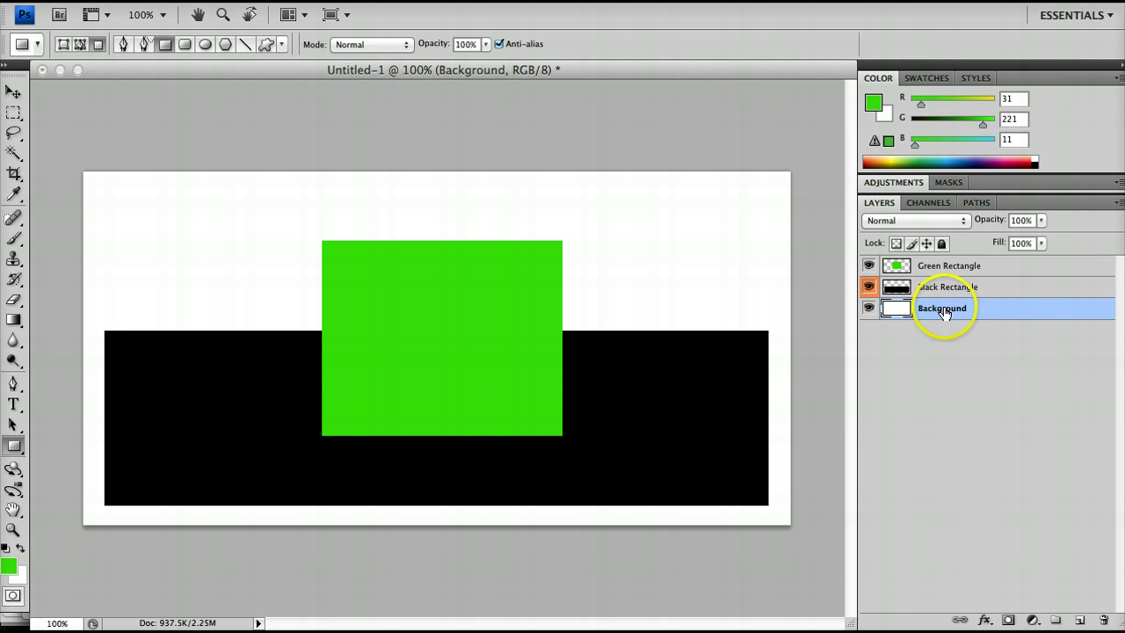
click(937, 341)
mouse_move(961, 287)
mouse_down()
mouse_move(962, 264)
mouse_move(956, 272)
mouse_up()
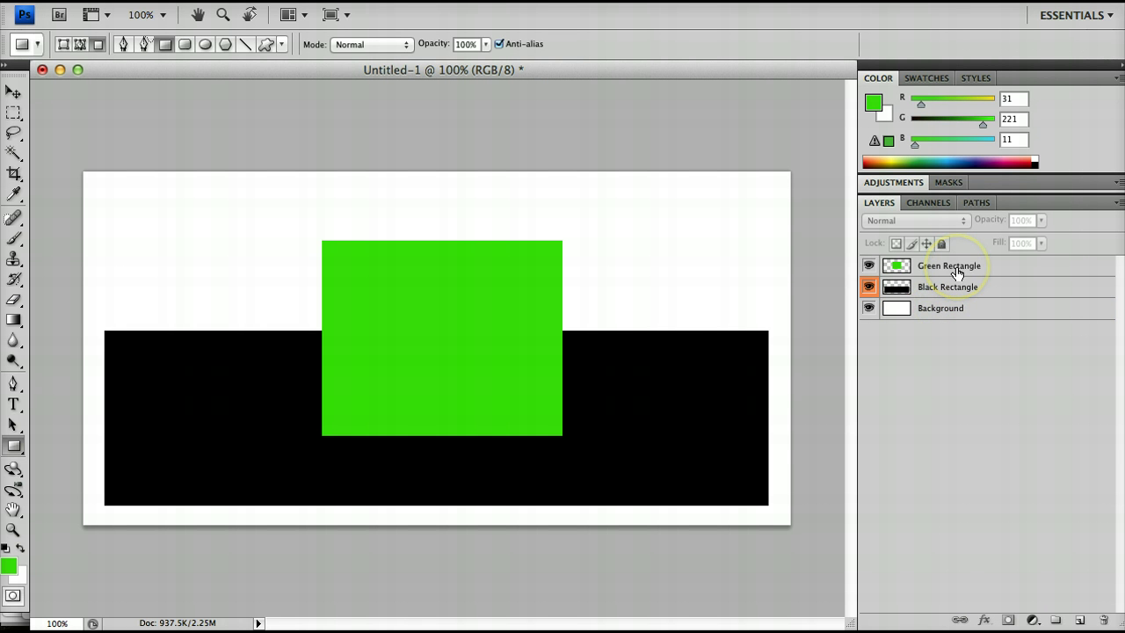
Toggle the three layers' visibility to compare them, leaving all visible and Background selected.
click(868, 265)
click(868, 287)
click(868, 308)
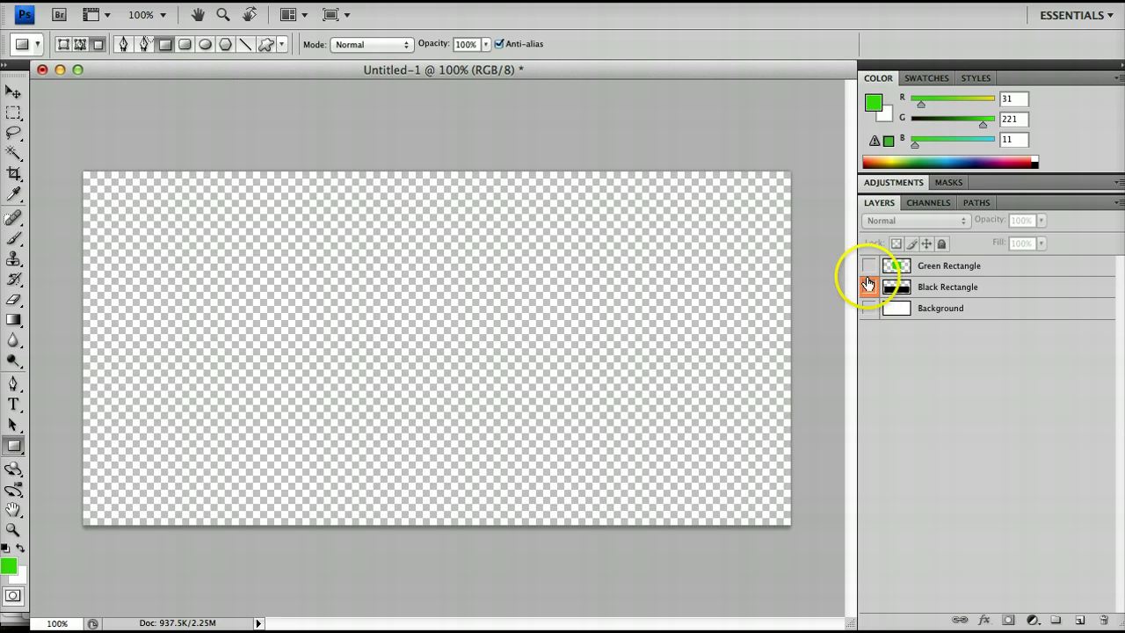
click(869, 287)
click(868, 273)
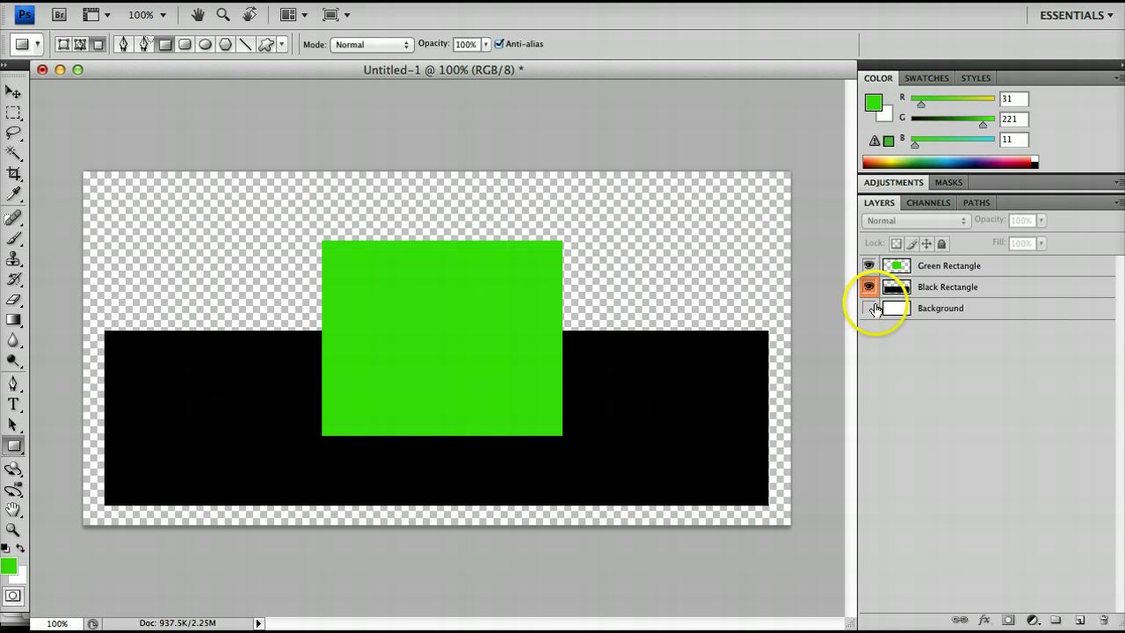
click(869, 307)
click(870, 308)
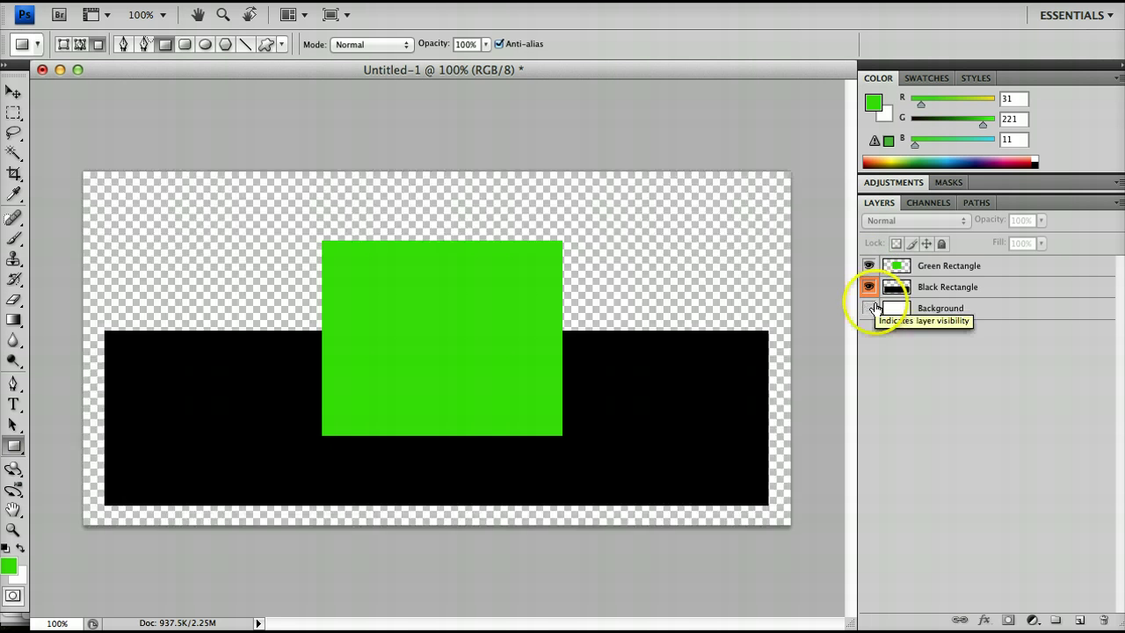
click(869, 308)
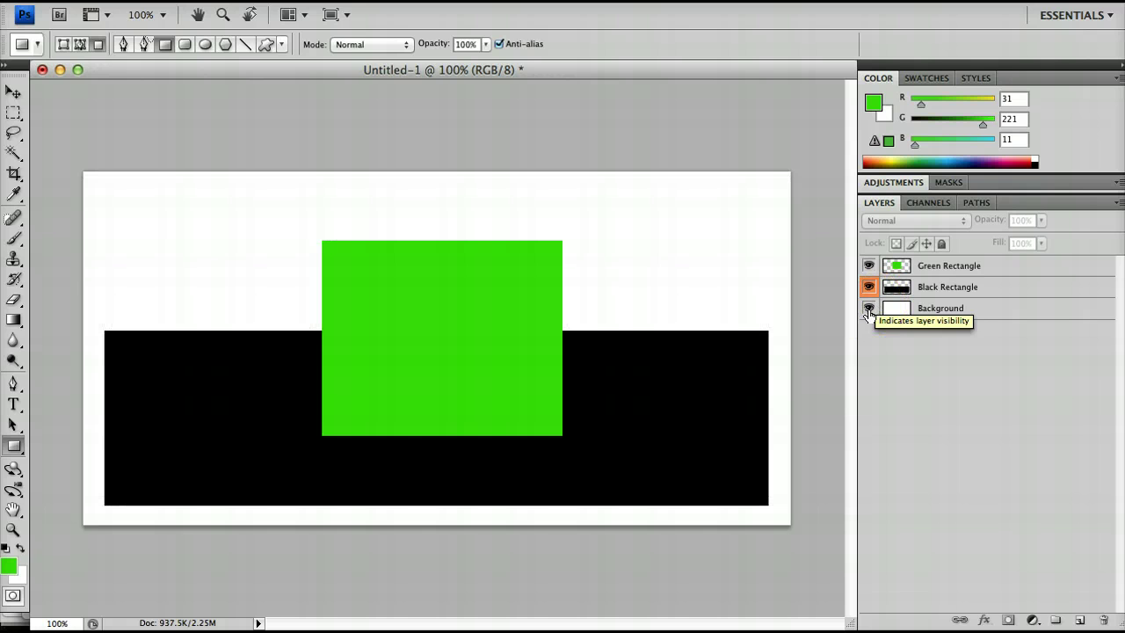
click(870, 309)
click(869, 309)
click(870, 309)
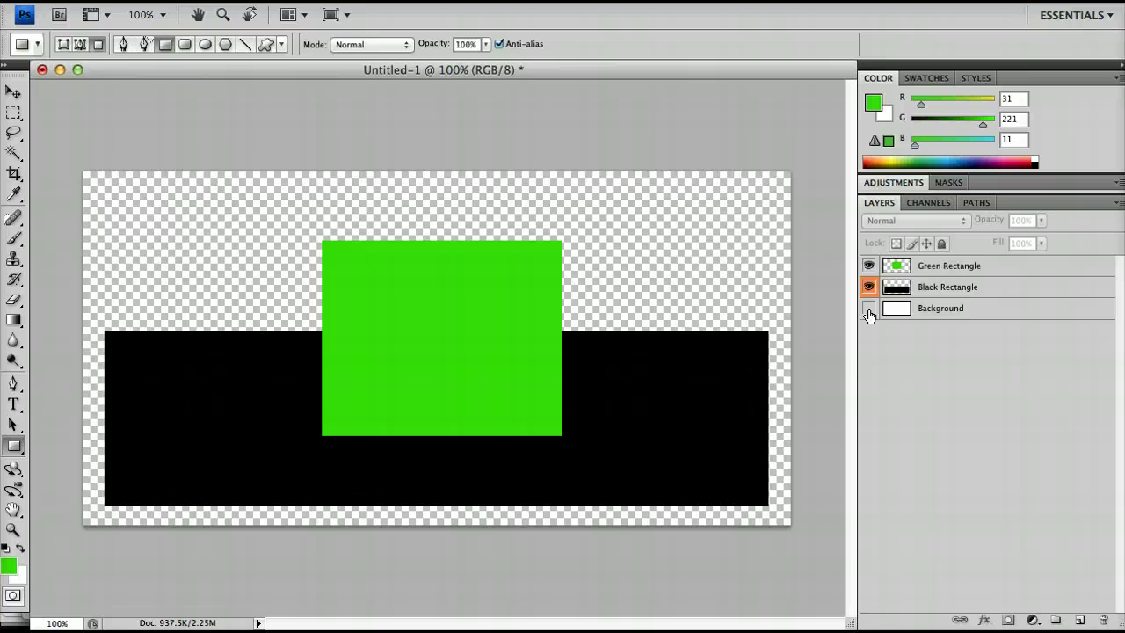
click(870, 309)
click(944, 310)
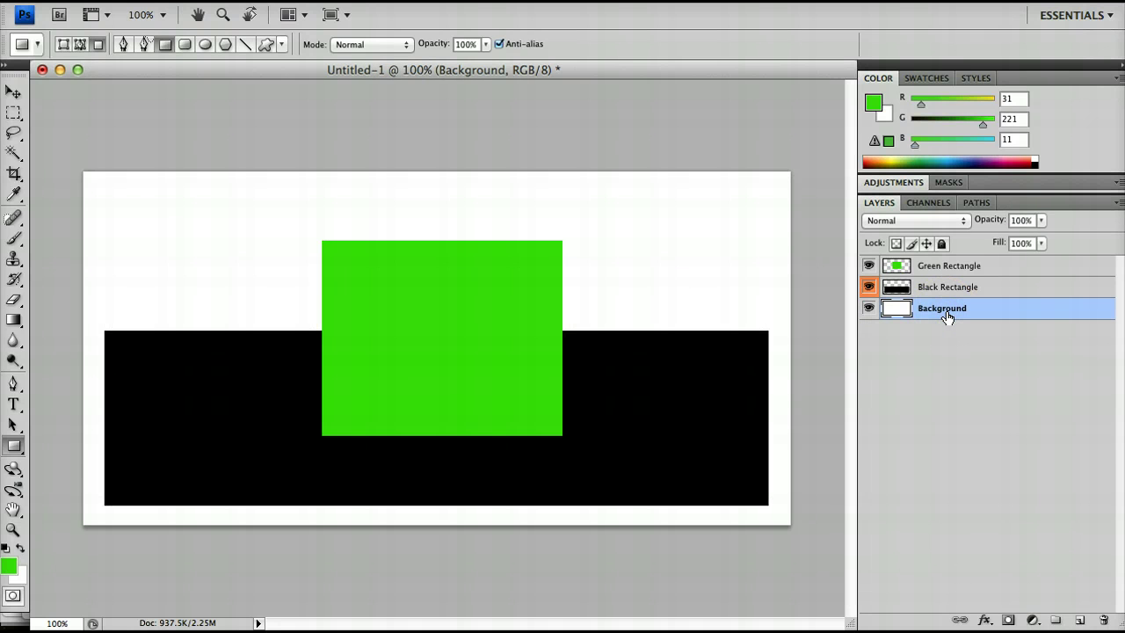
click(954, 308)
click(959, 309)
key(Delete)
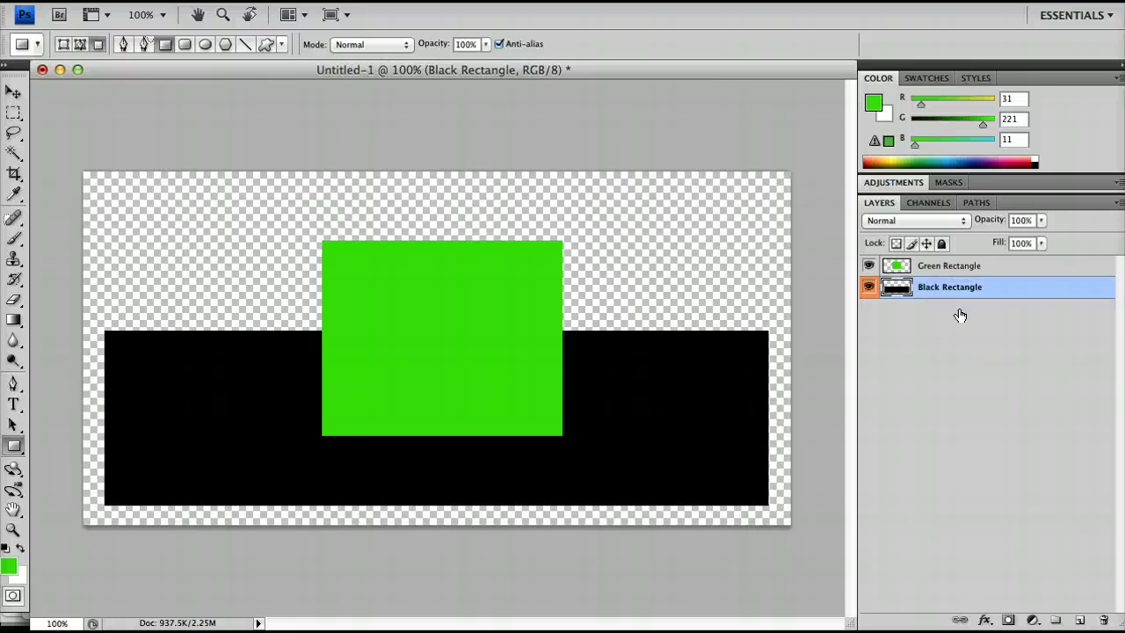
key(super+z)
drag(960, 314, 1067, 526)
click(945, 313)
drag(948, 318, 1081, 621)
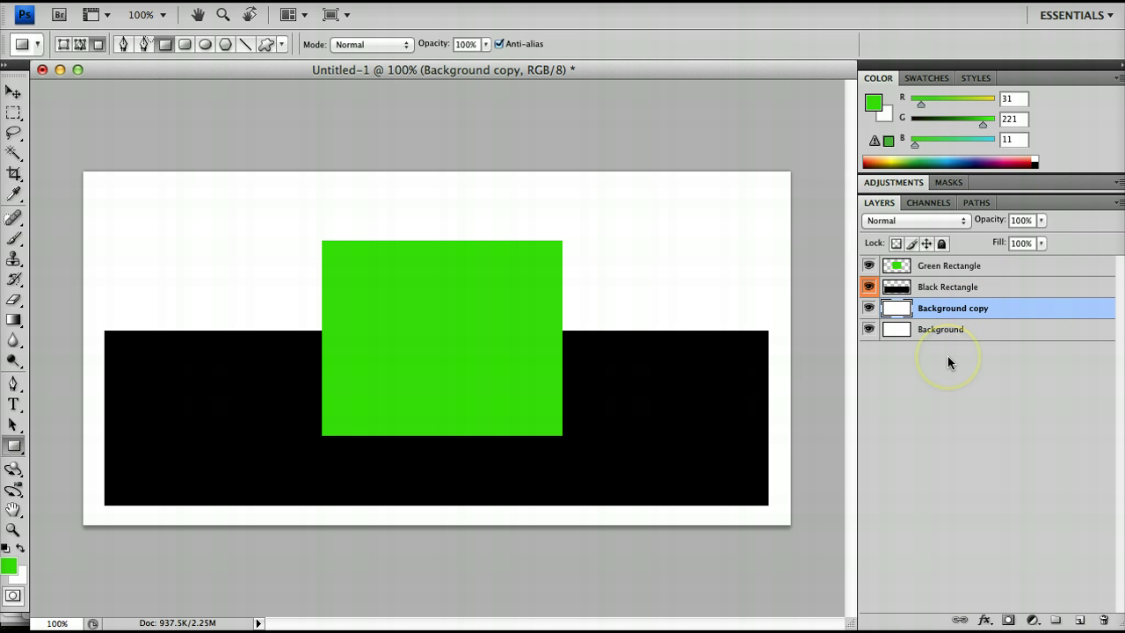
key(Delete)
click(984, 439)
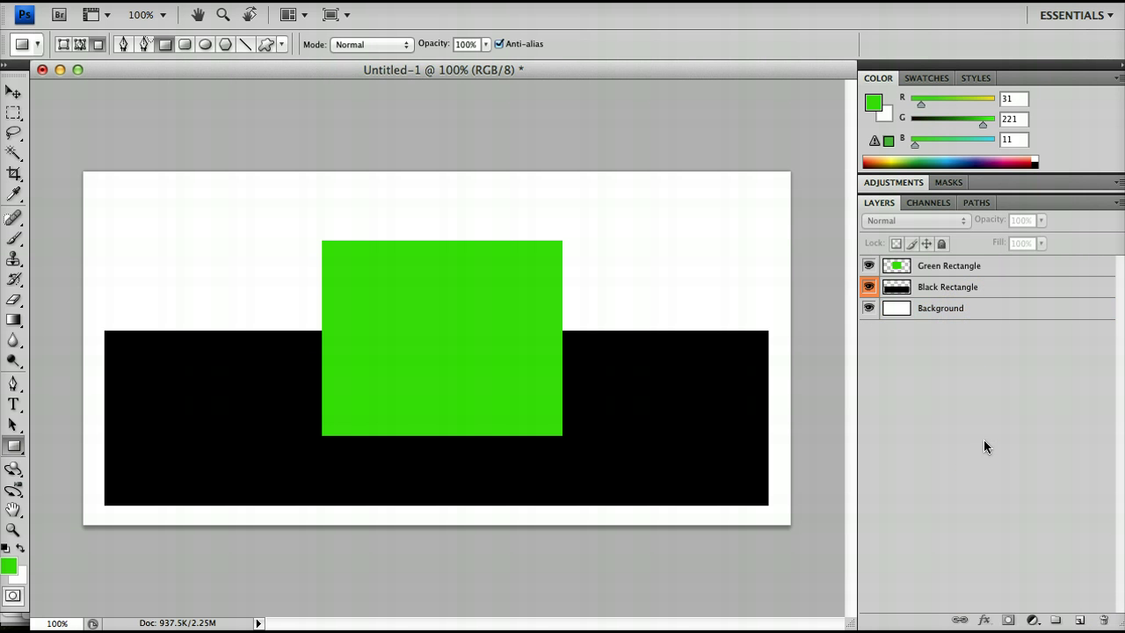
Create a new layer group named 'Rectangles' with Pass Through mode at the top of the stack.
click(968, 392)
click(975, 390)
click(268, 0)
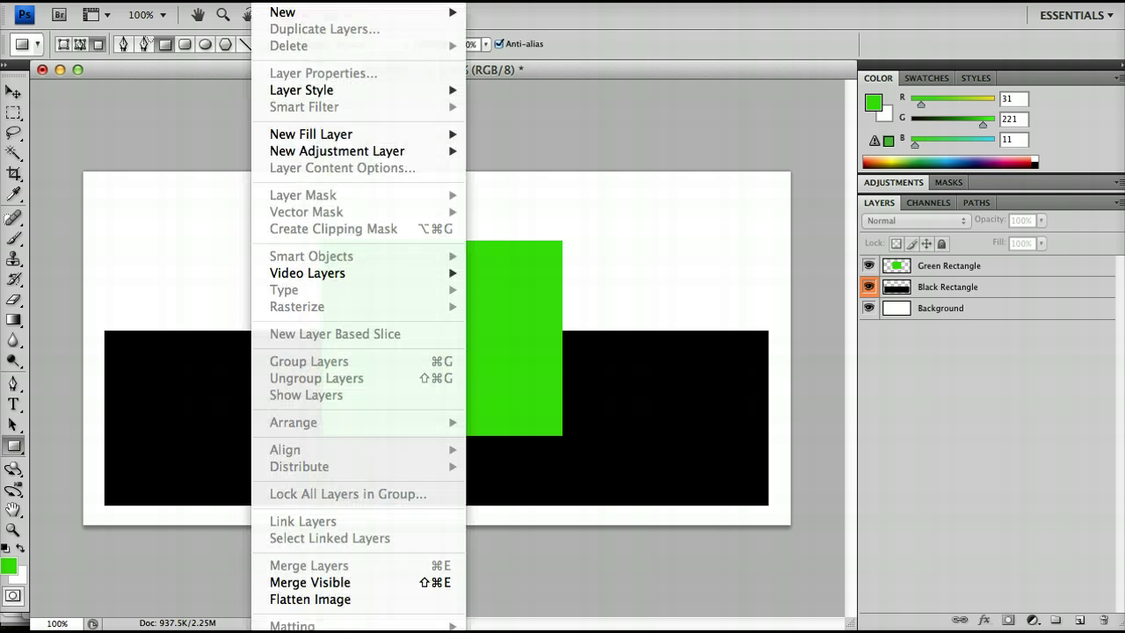
mouse_move(294, 12)
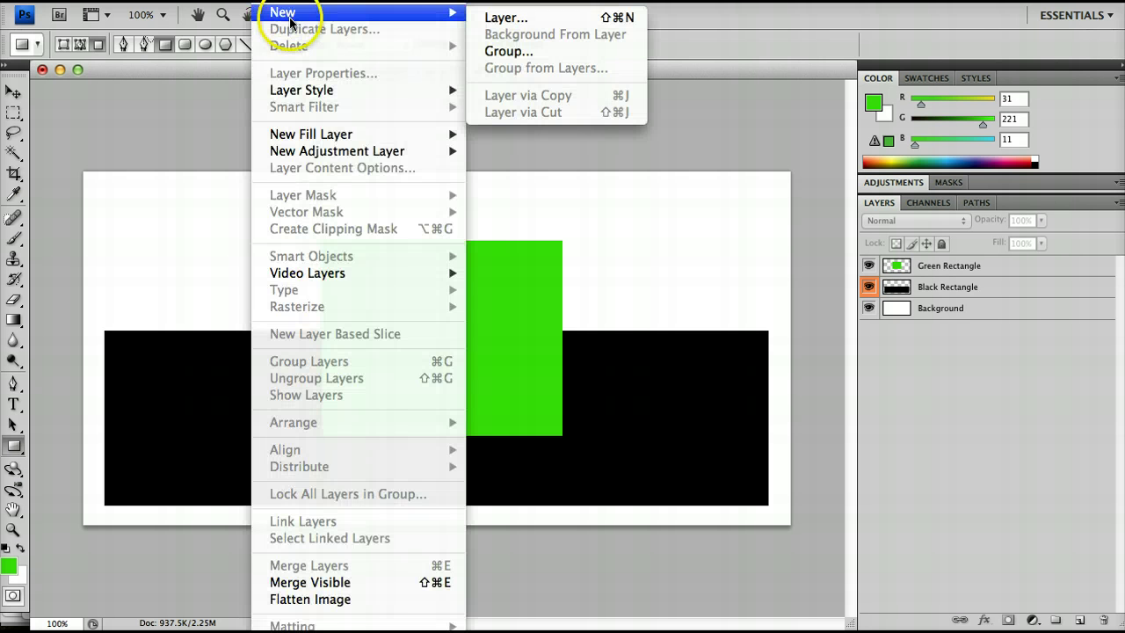
click(495, 52)
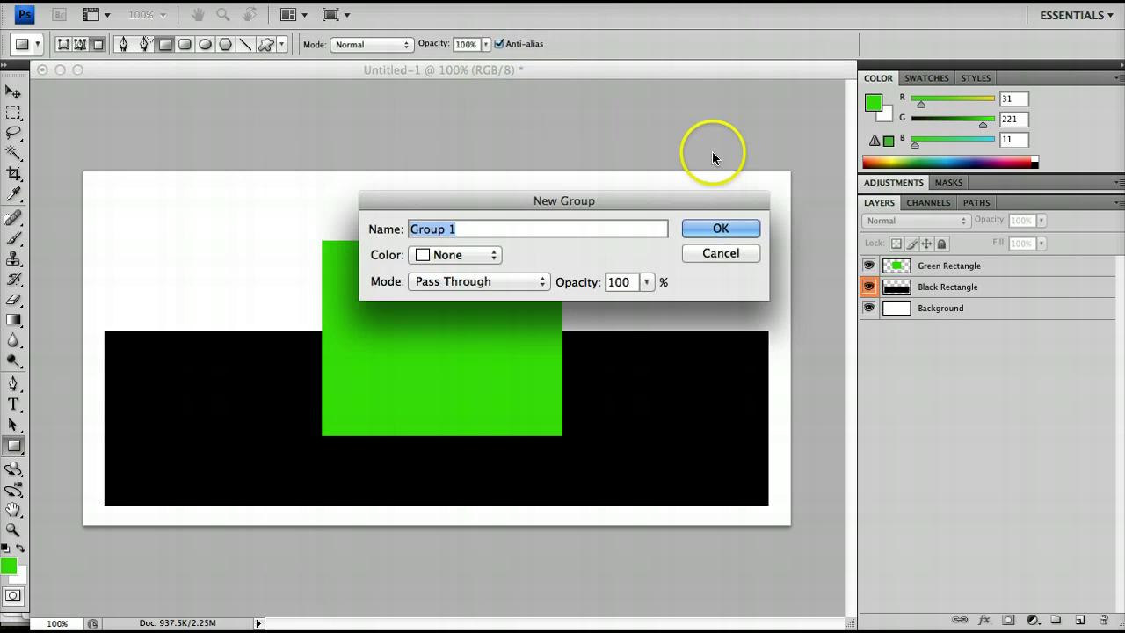
text(RT)
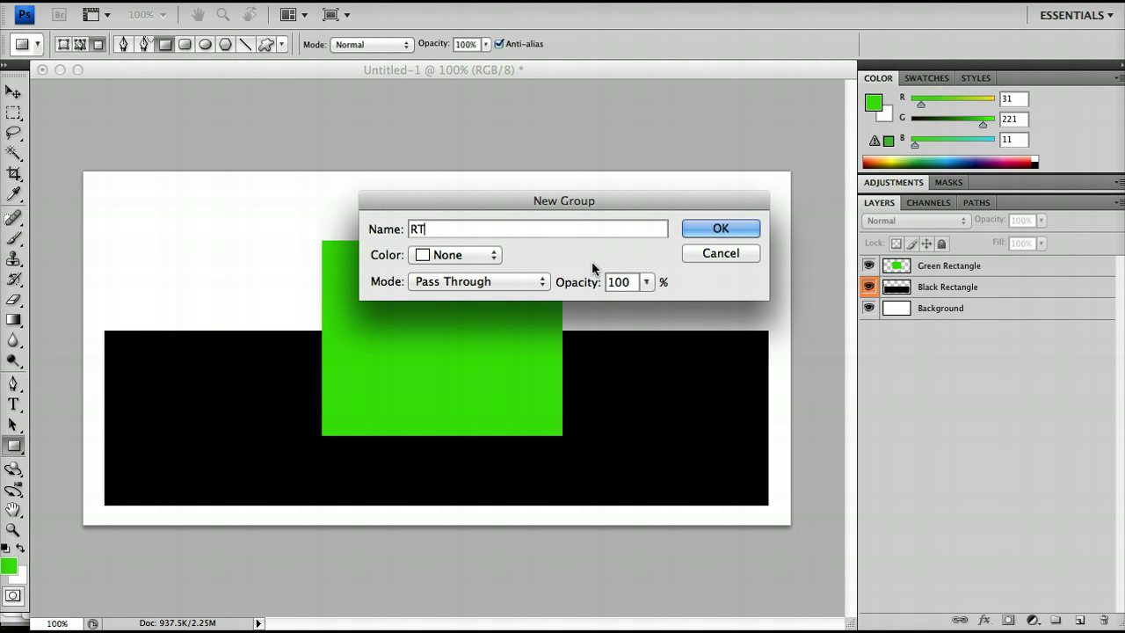
key(BackSpace)
key(BackSpace)
text(Redtangles)
click(510, 290)
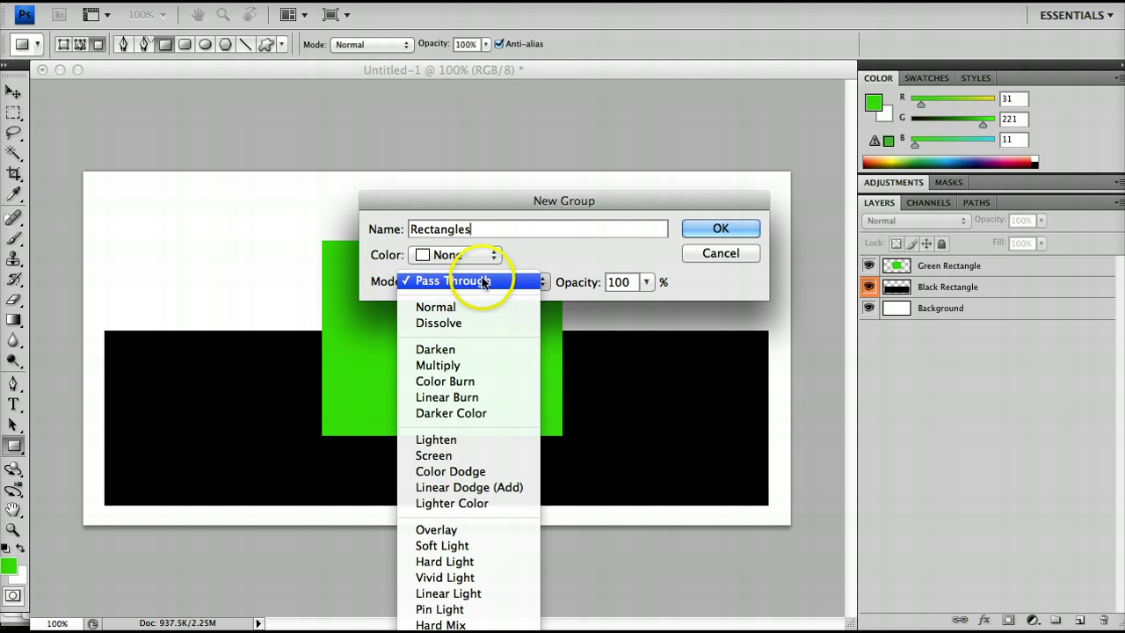
click(476, 280)
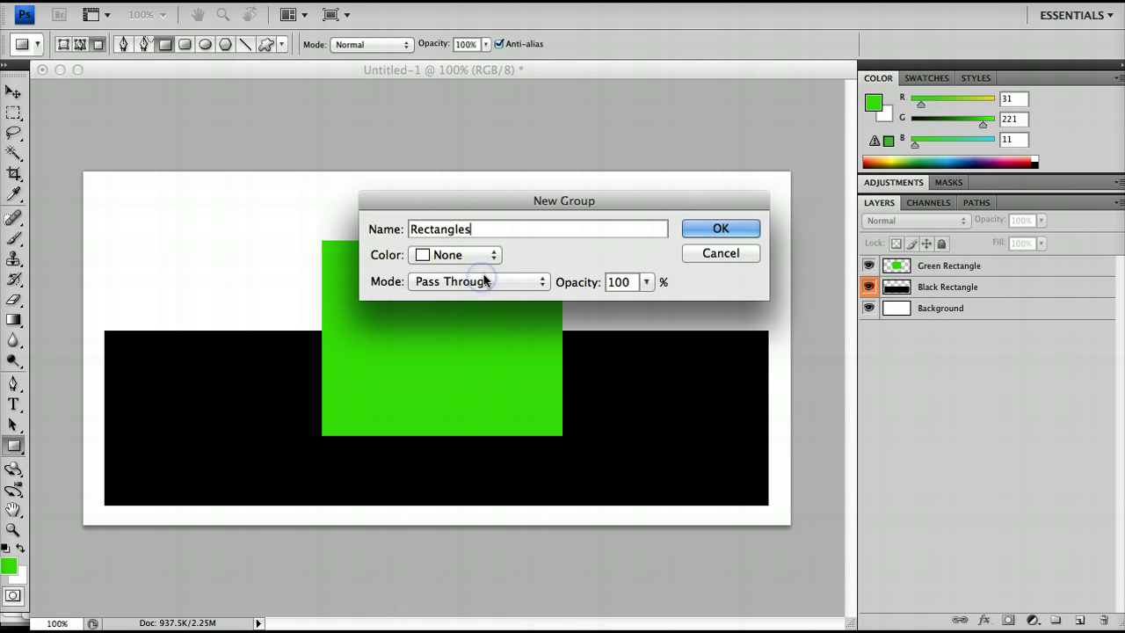
click(733, 226)
Move the Green Rectangle and Black Rectangle layers together into the Rectangles group, then deselect them.
drag(930, 266, 889, 273)
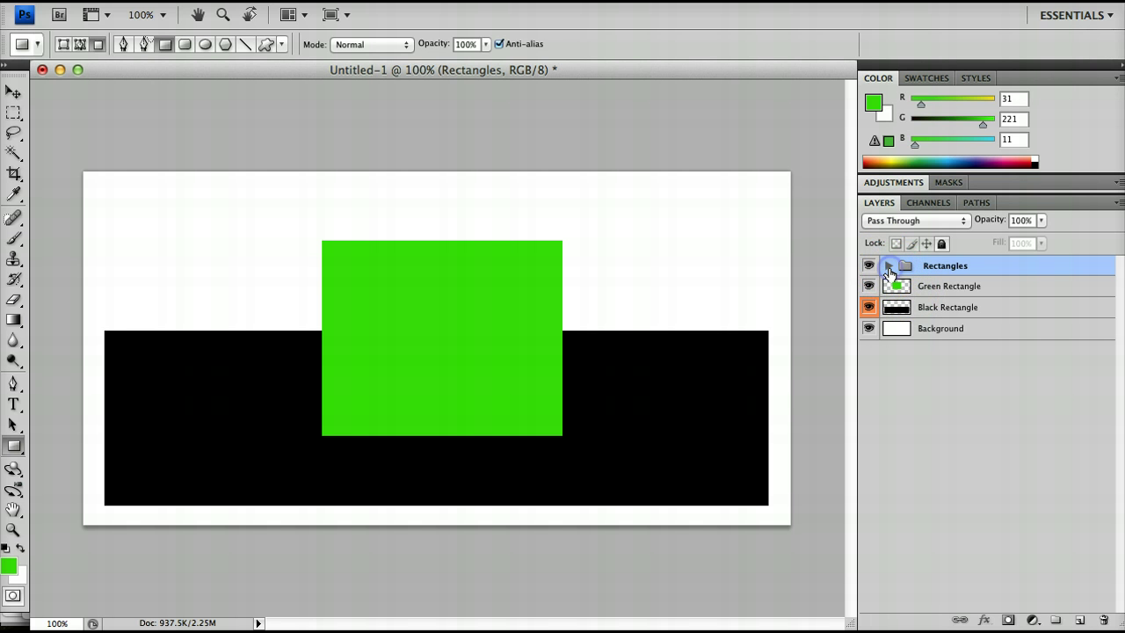
drag(940, 296, 954, 314)
click(937, 289)
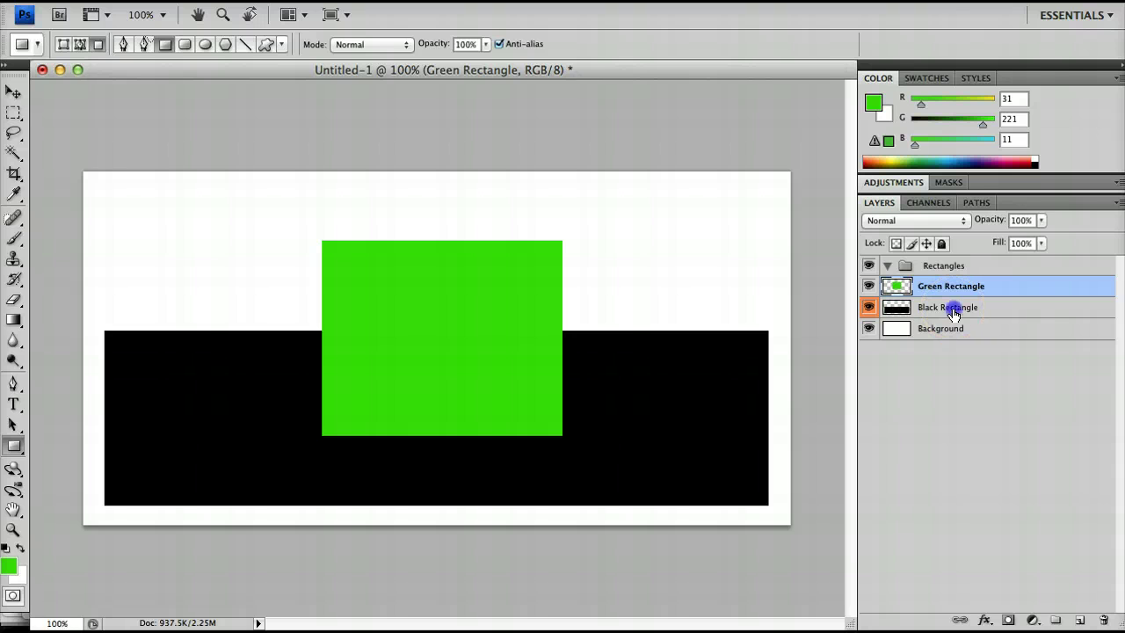
shift+click(954, 312)
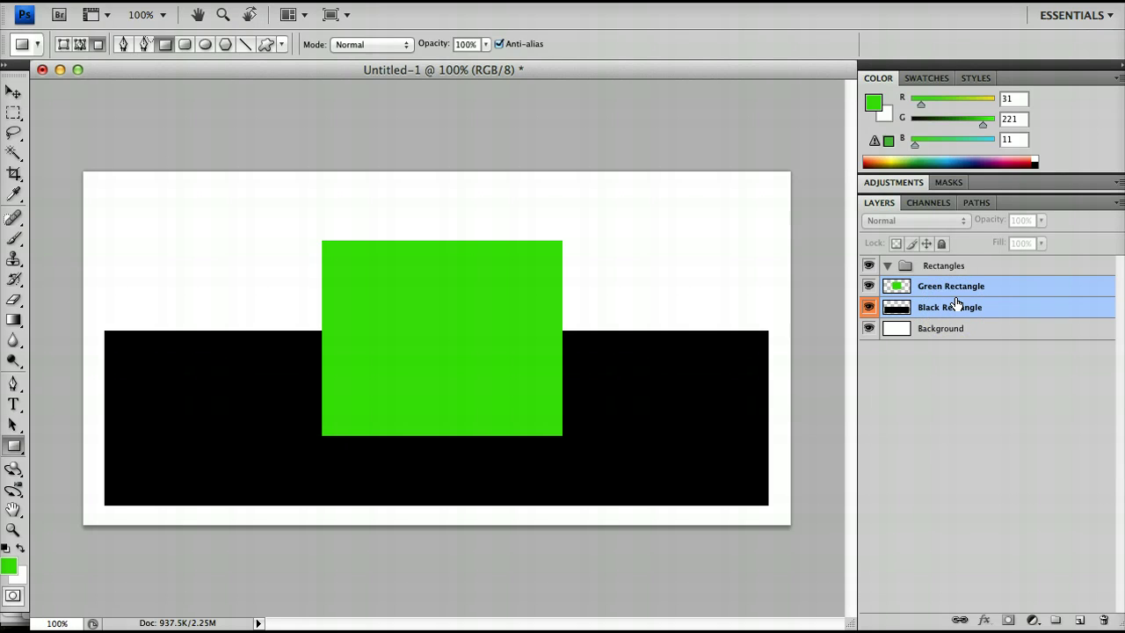
drag(957, 307, 972, 267)
click(941, 381)
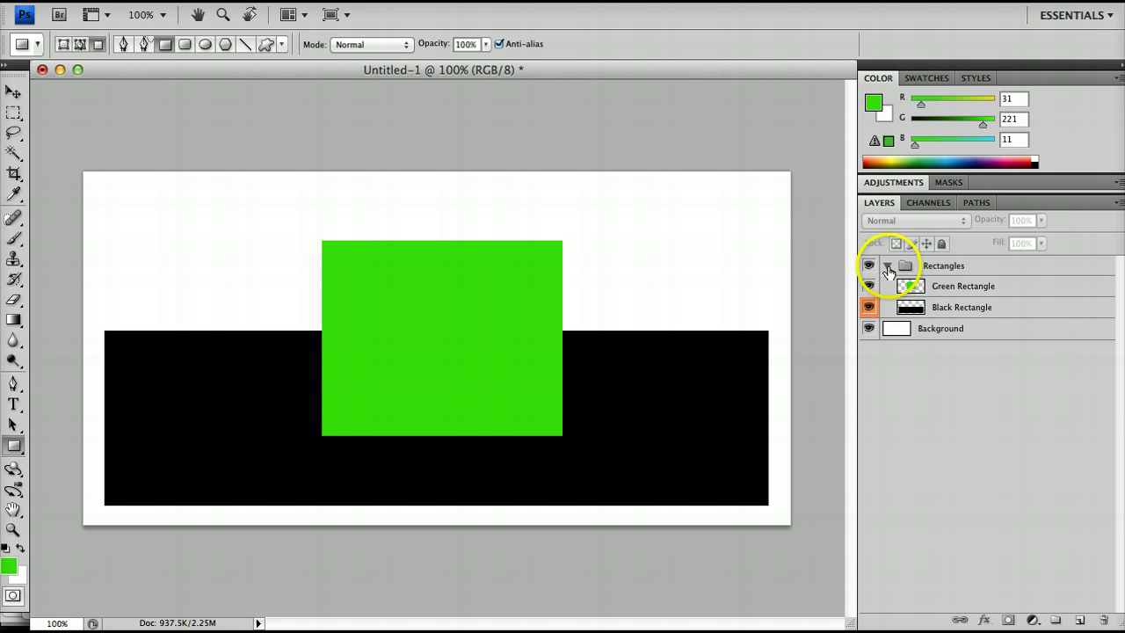
click(888, 268)
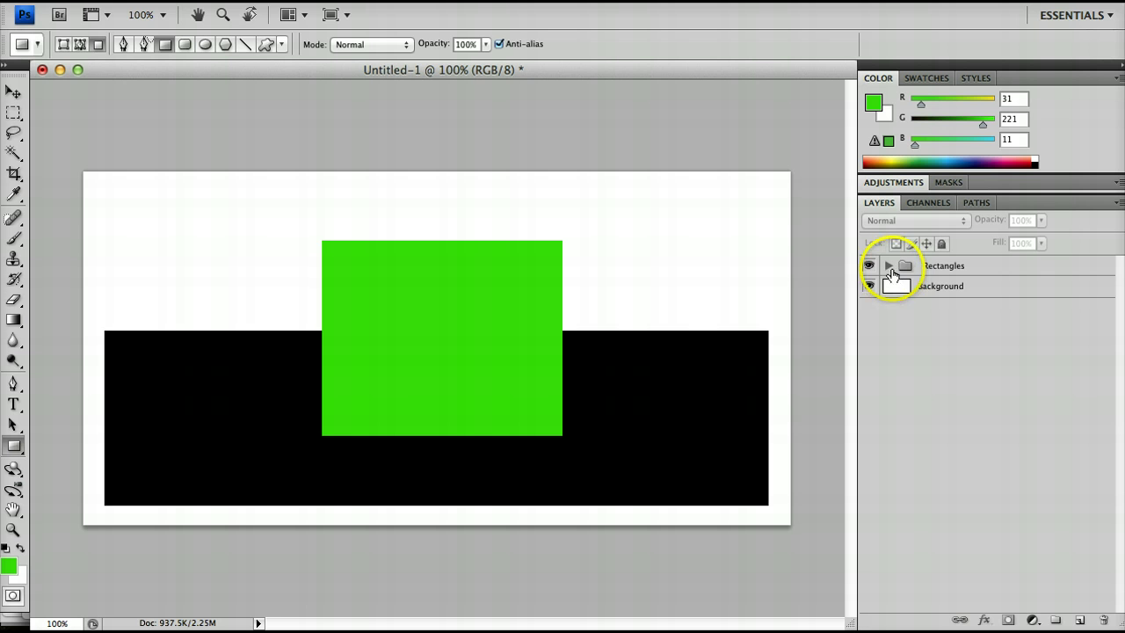
click(887, 266)
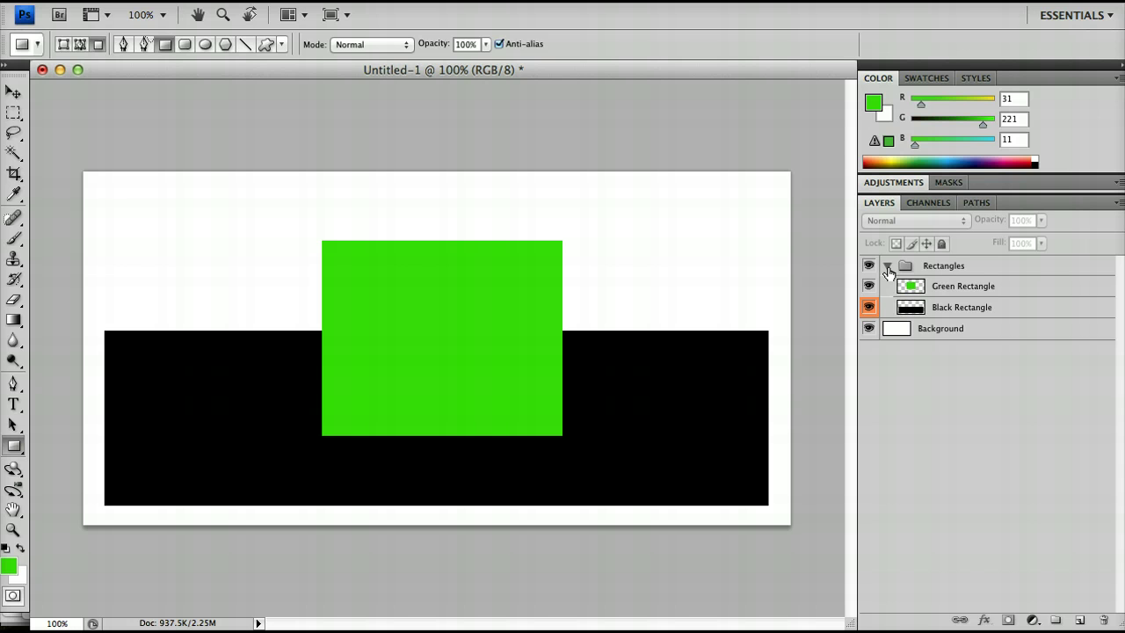
click(888, 266)
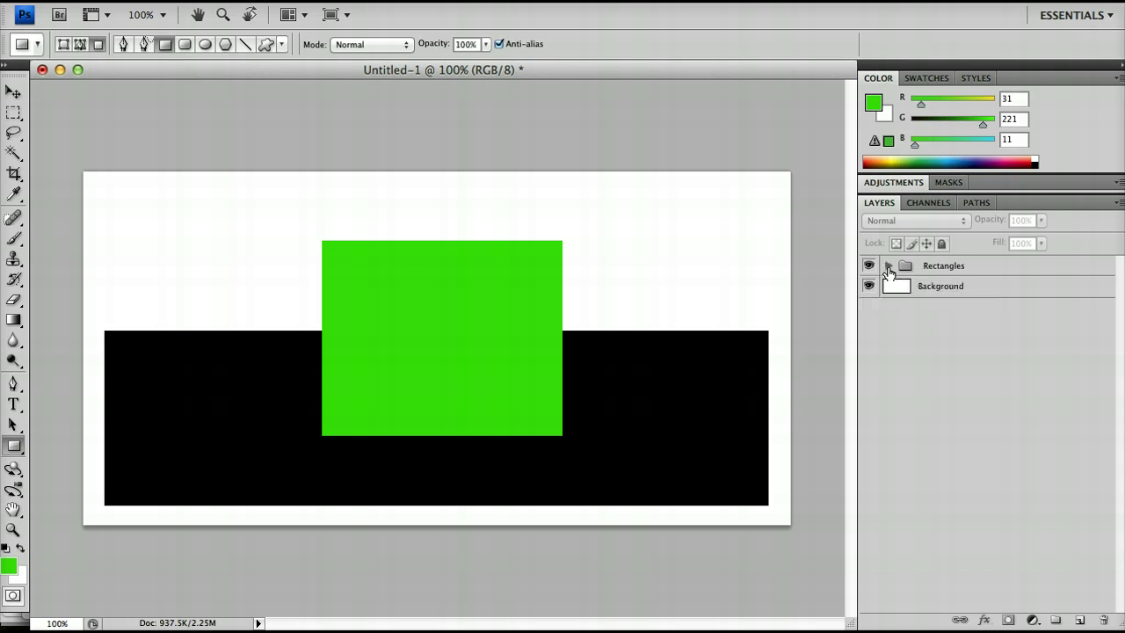
click(897, 271)
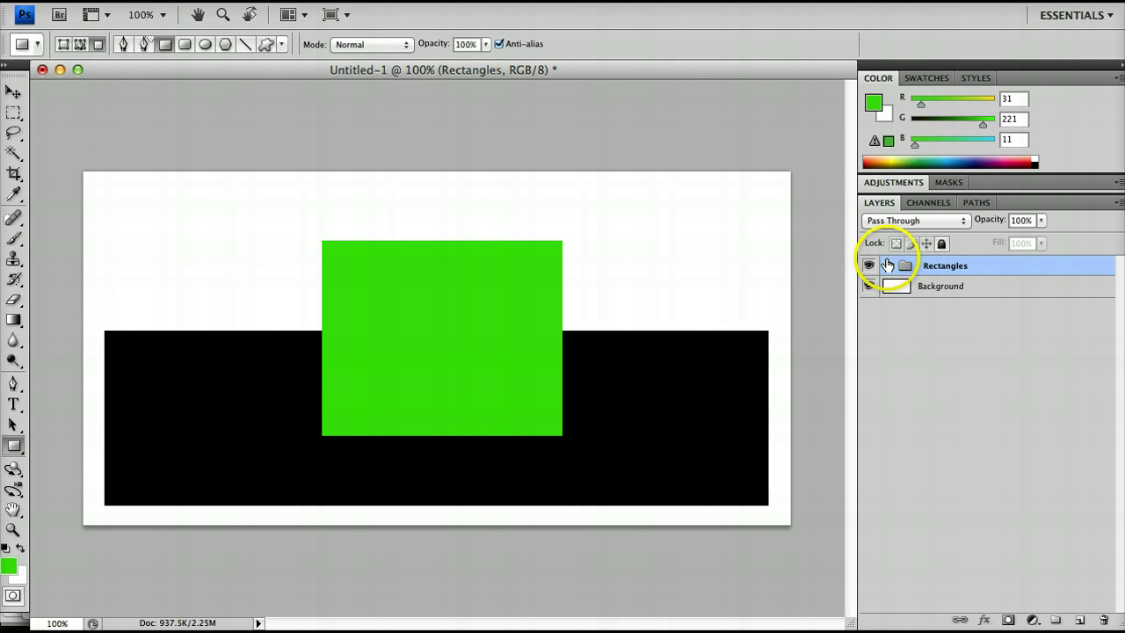
click(887, 266)
click(886, 267)
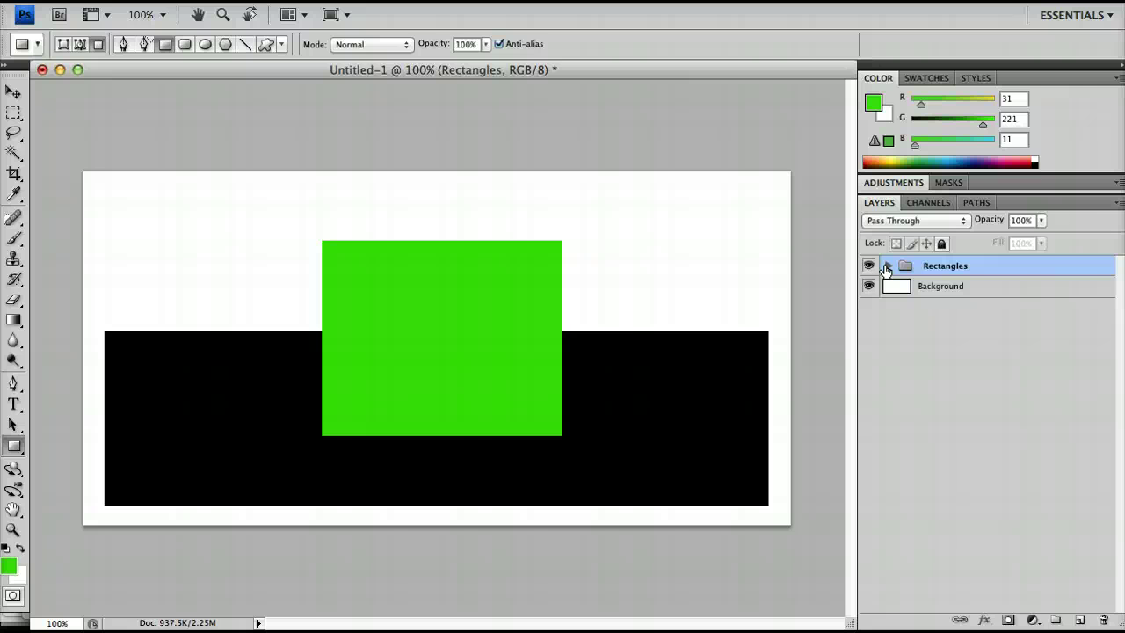
click(966, 326)
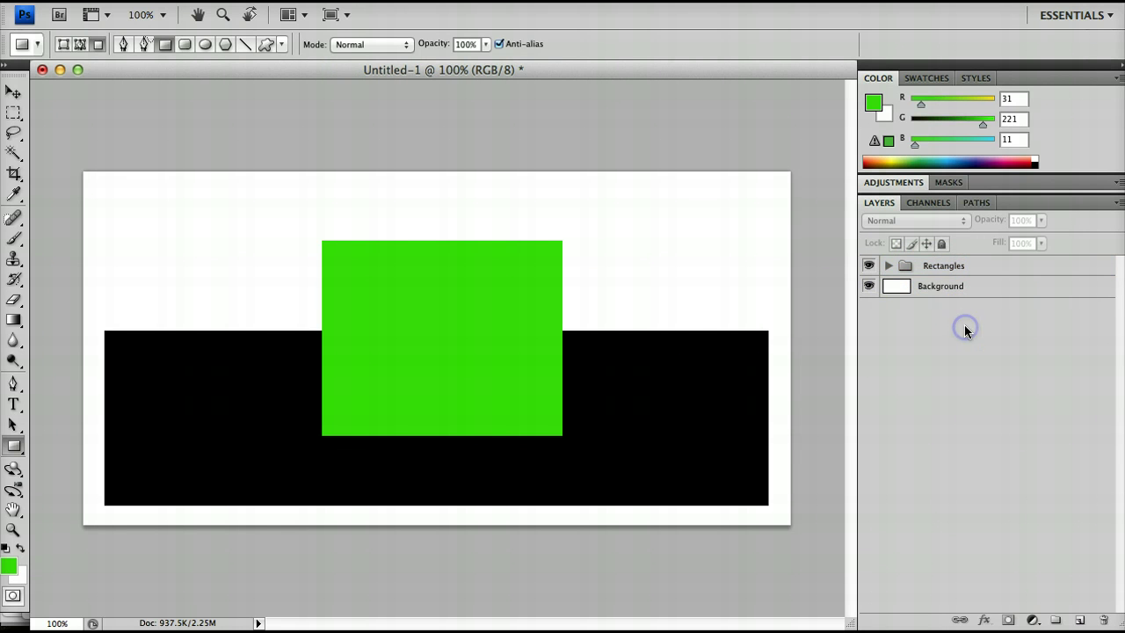
click(888, 268)
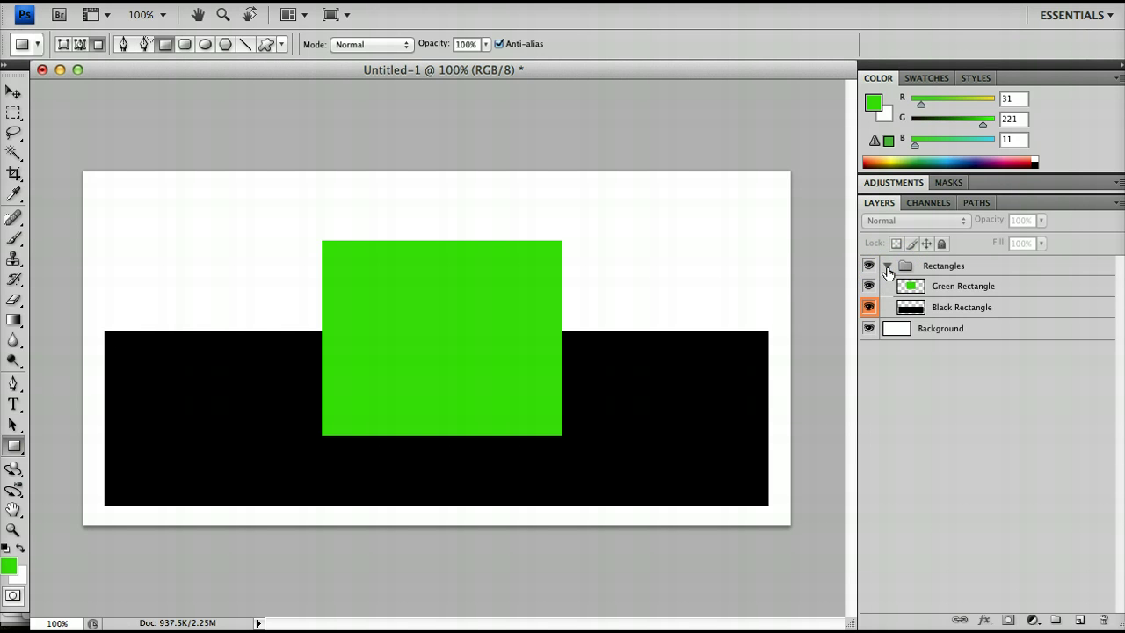
click(877, 283)
click(883, 280)
click(868, 288)
click(868, 288)
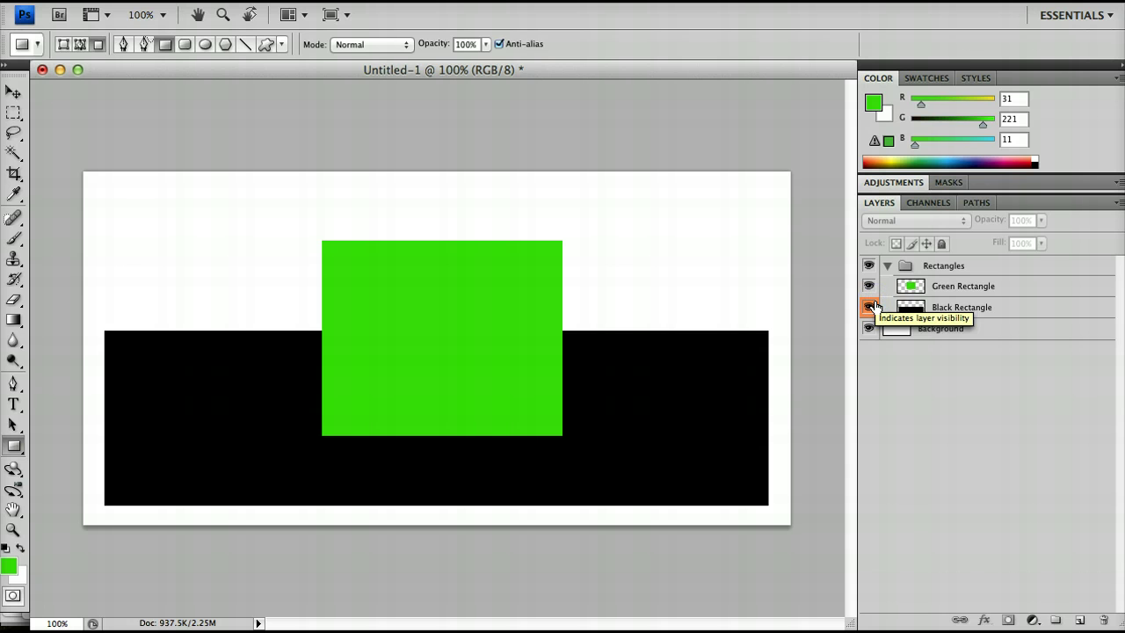
click(868, 307)
click(869, 307)
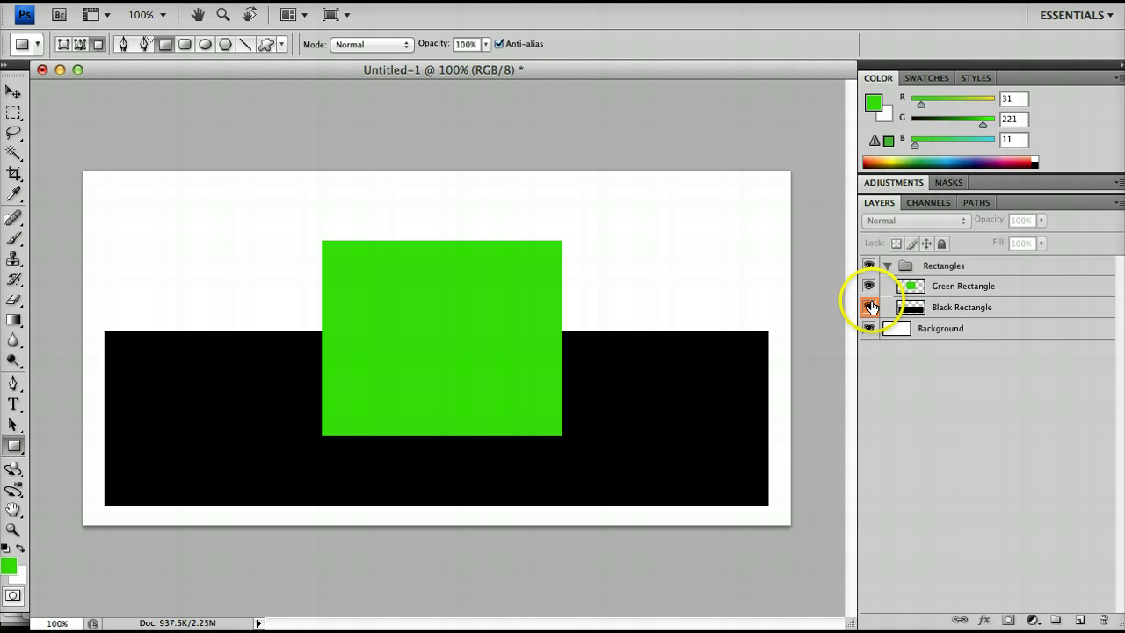
click(870, 266)
click(869, 265)
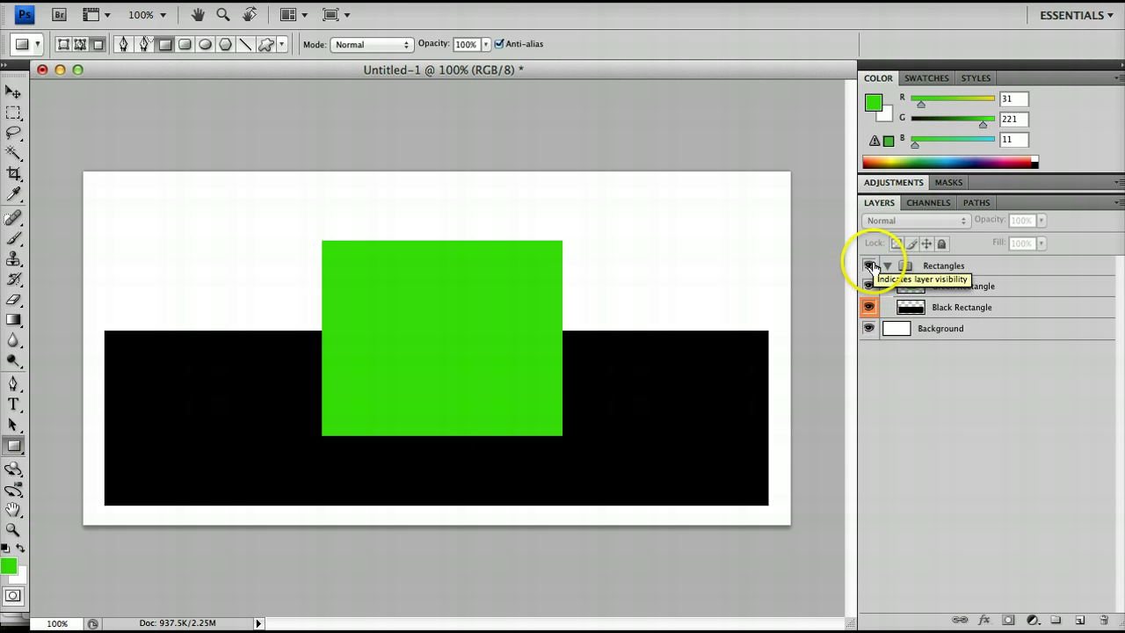
click(888, 265)
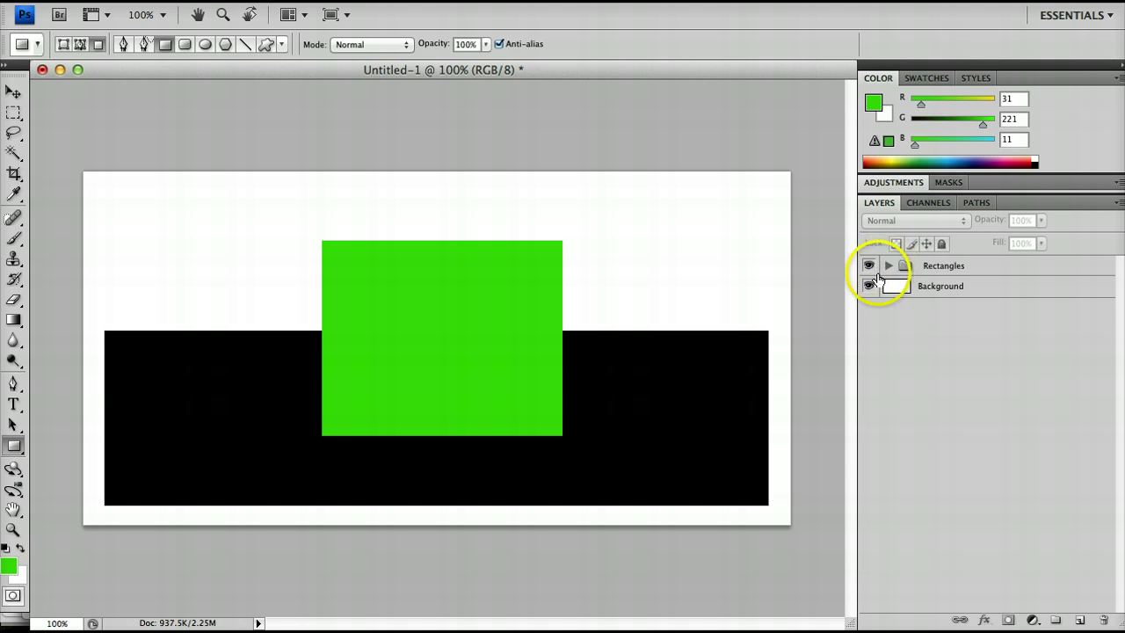
click(870, 265)
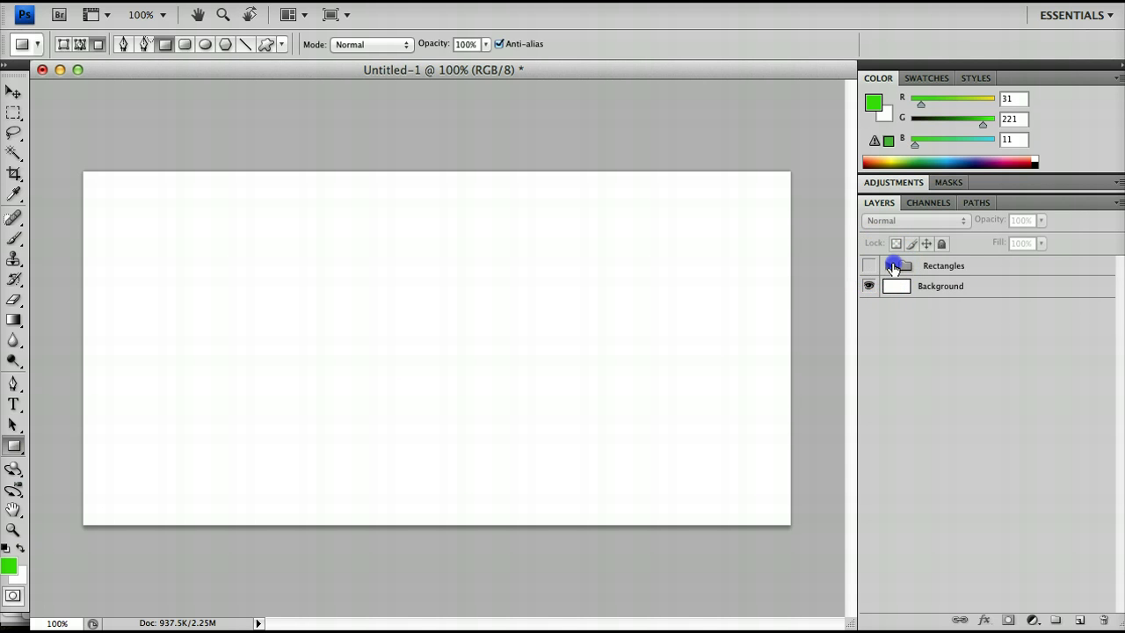
click(890, 266)
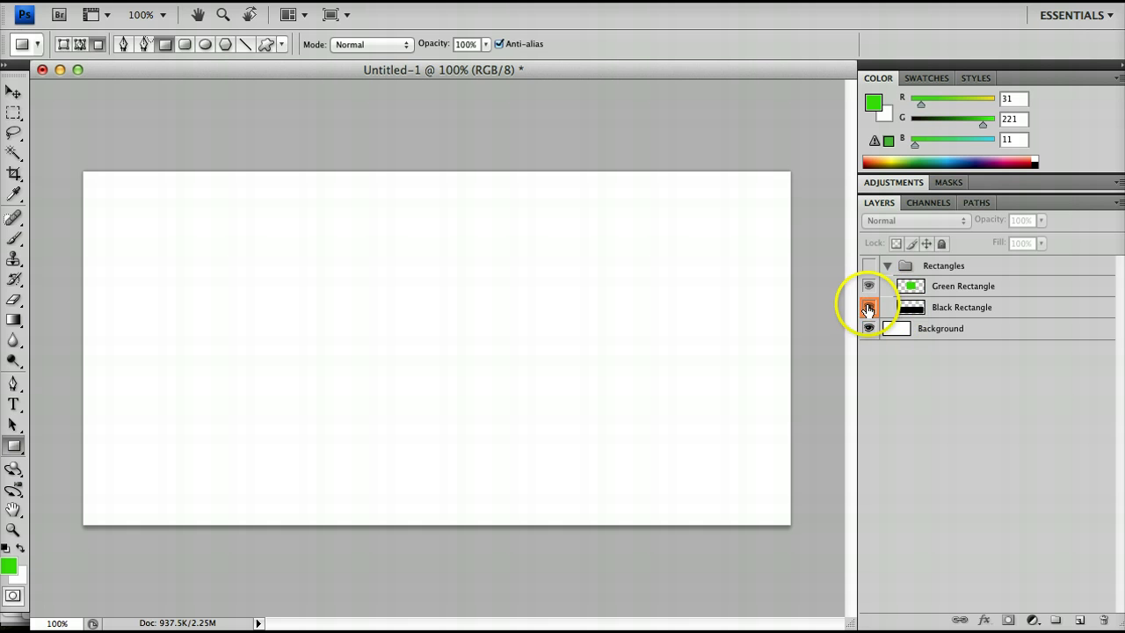
click(870, 290)
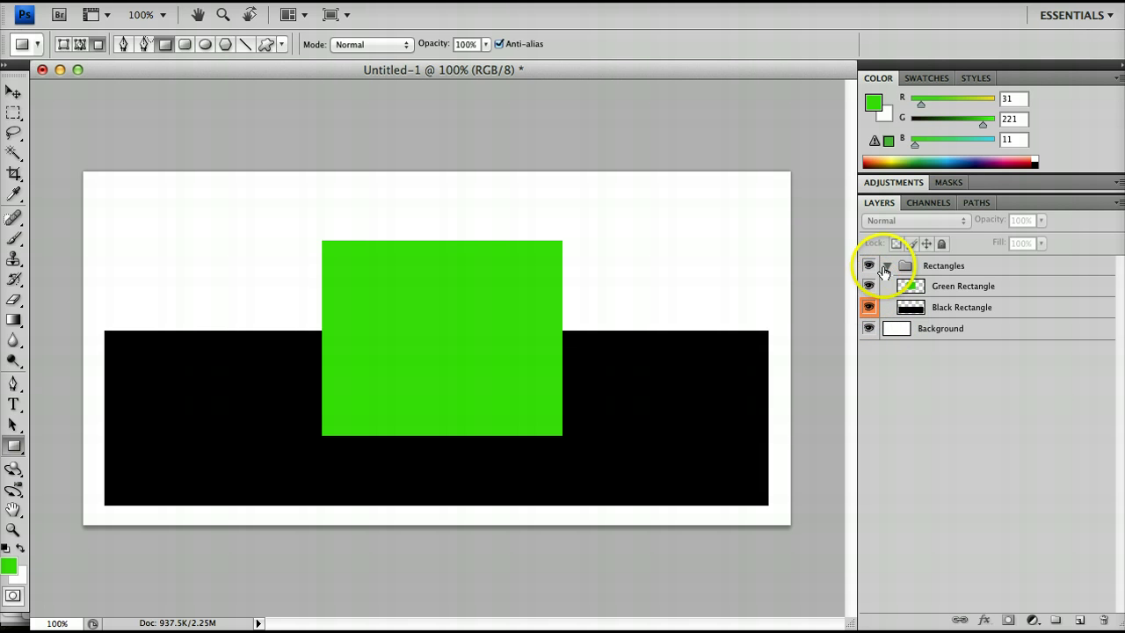
click(869, 265)
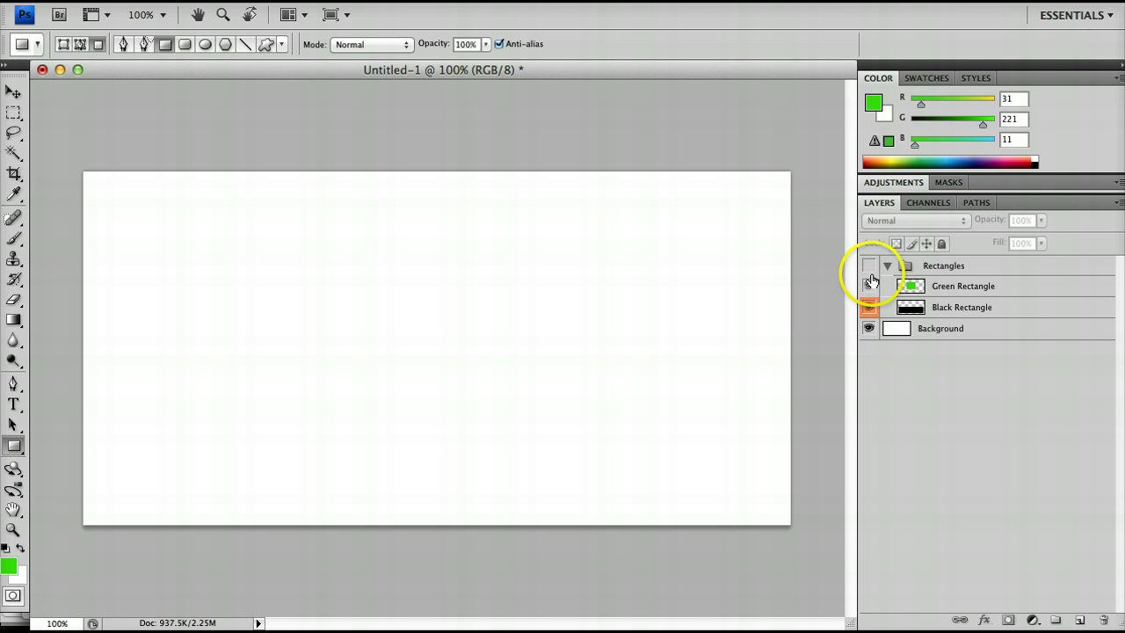
click(869, 265)
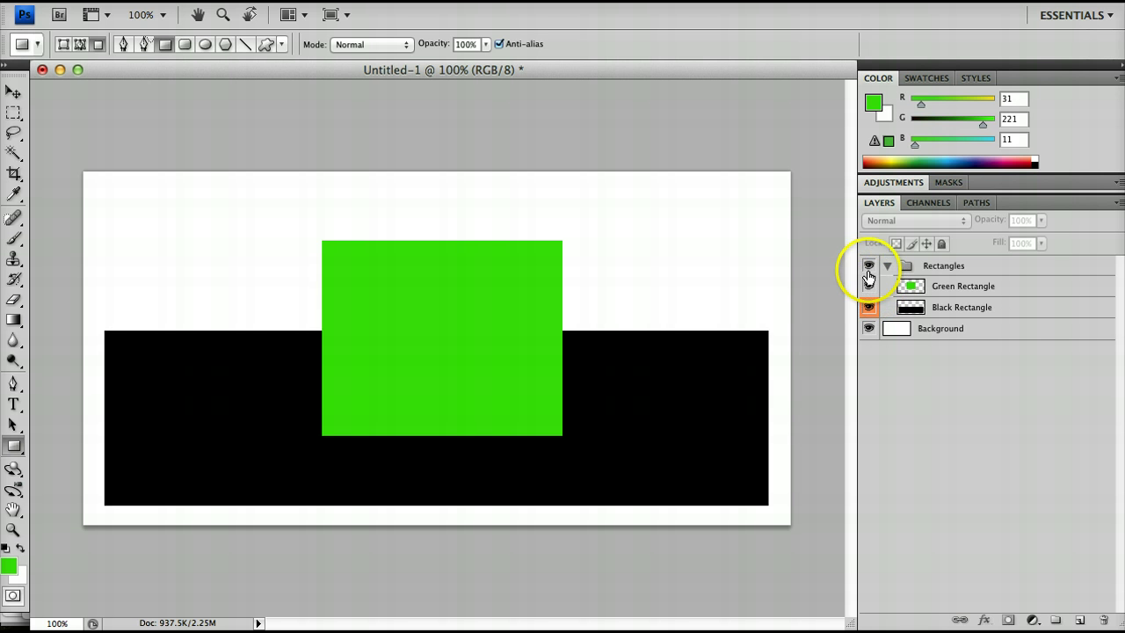